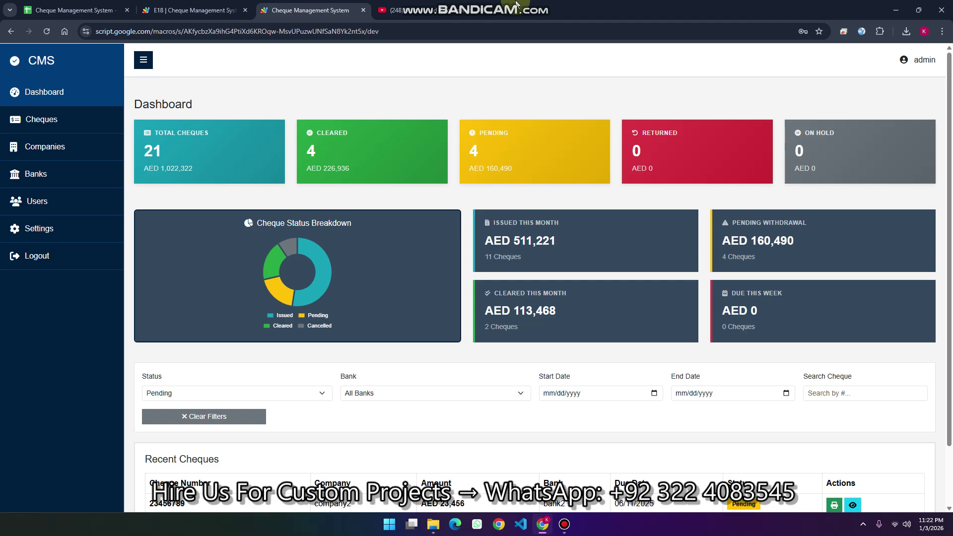
Switch to the Cheque Management System spreadsheet and then back to the web app dashboard
mouse_move(516, 4)
click(62, 11)
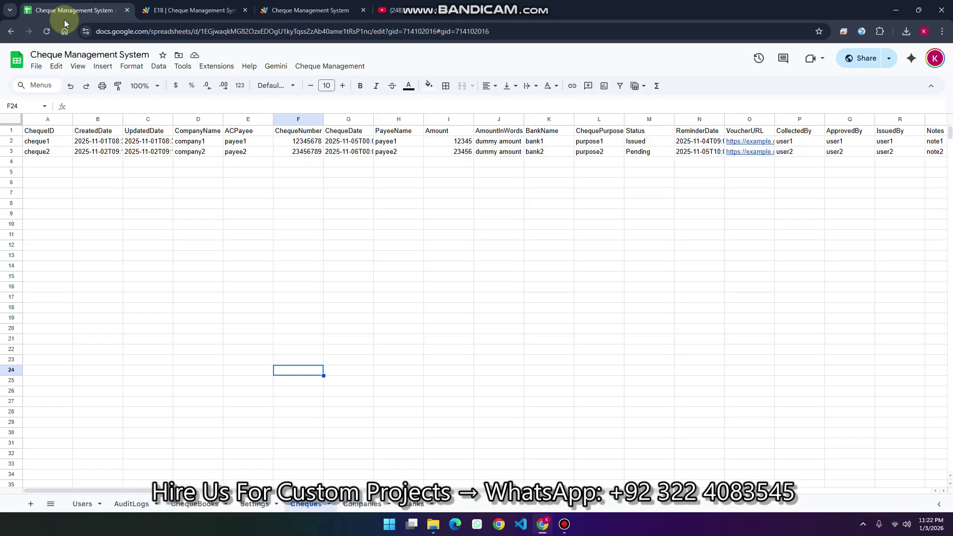
click(286, 18)
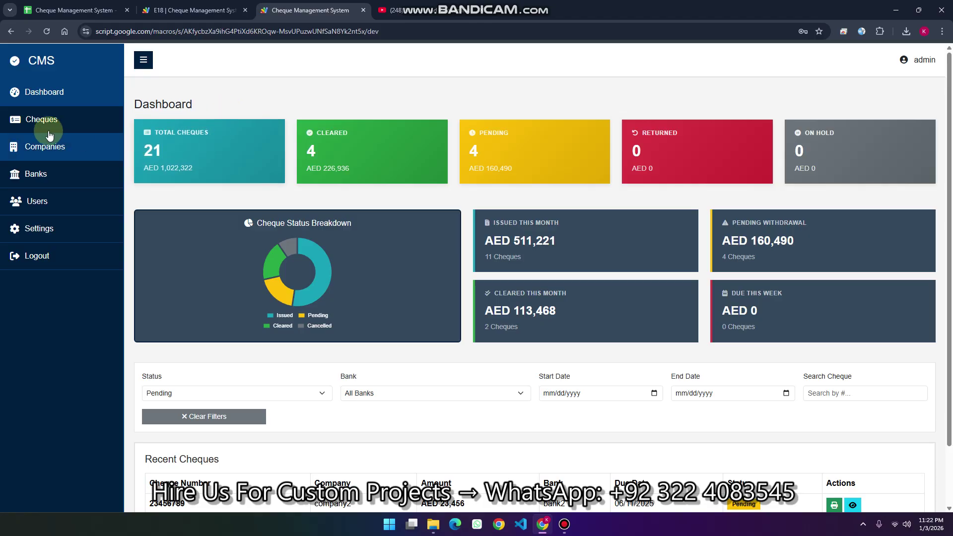
Go from the dashboard to the Cheques list and scroll through the cheque table
click(106, 102)
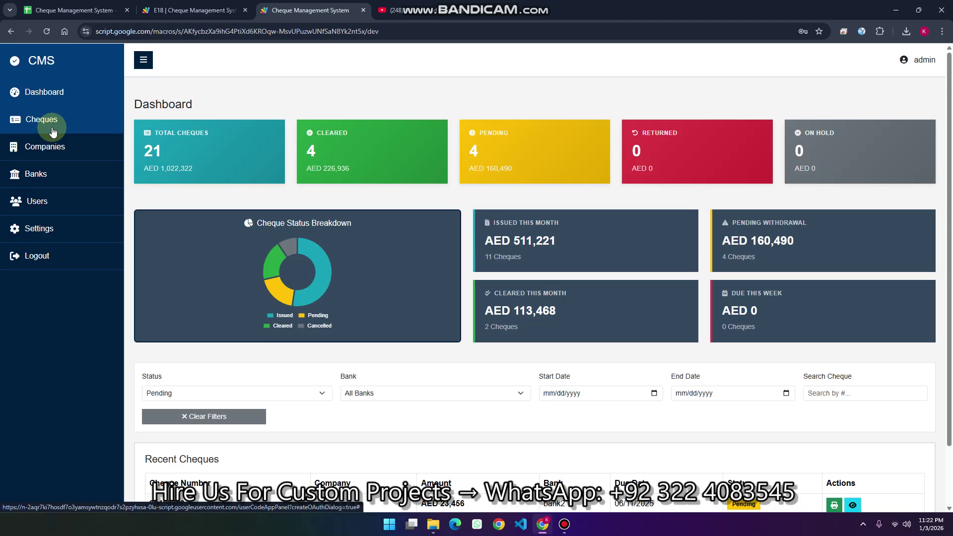
click(52, 130)
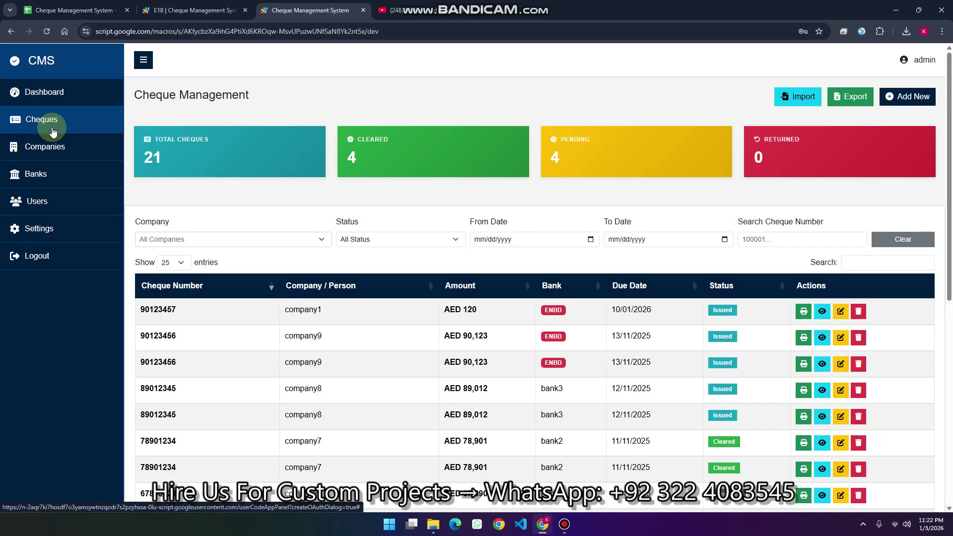
scroll(410, 223, down, 5)
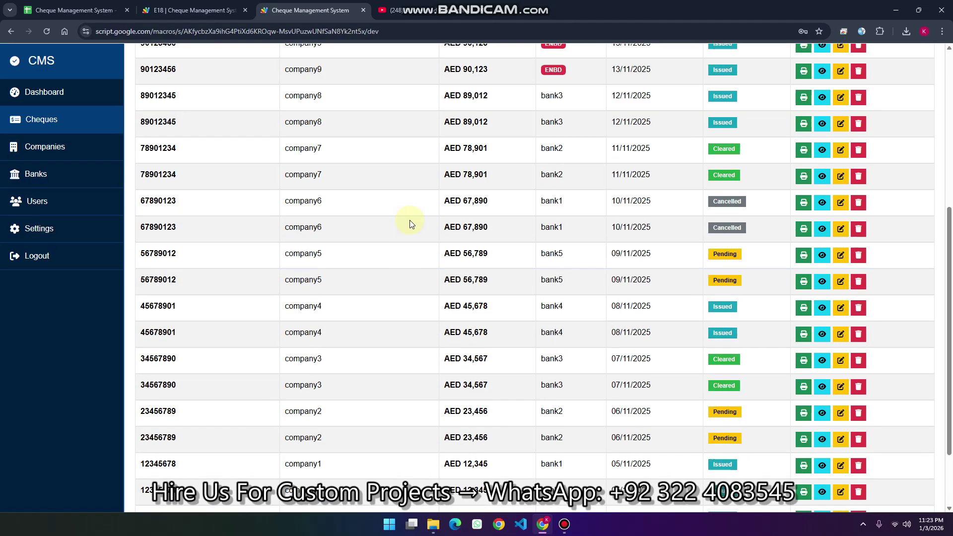
scroll(521, 239, down, 2)
scroll(525, 242, up, 10)
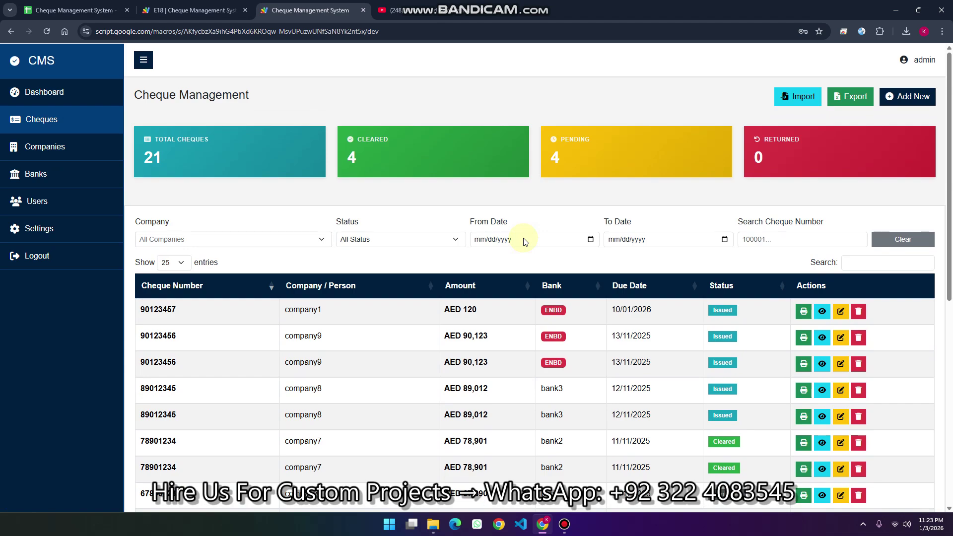
Start a new cheque for company10 drawn on Emirates NBD
click(908, 99)
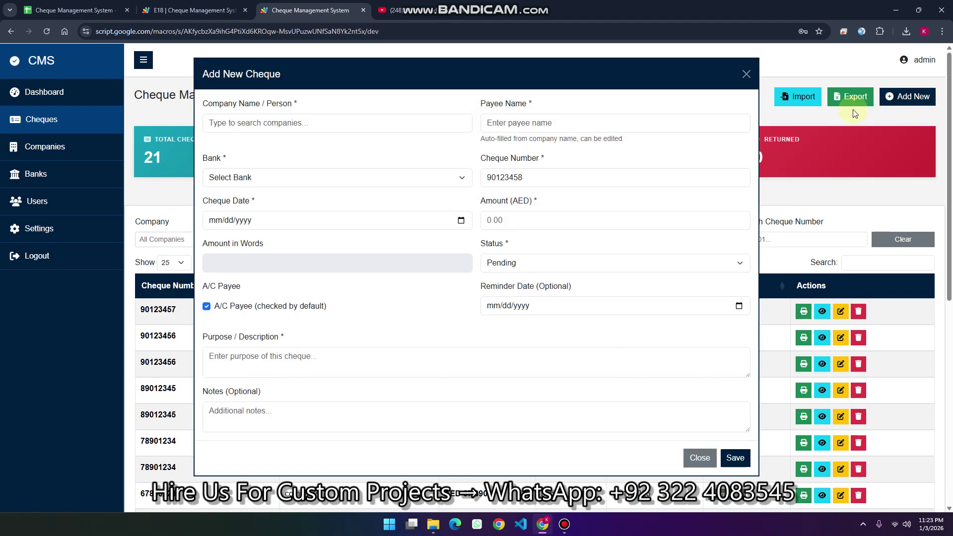
click(287, 119)
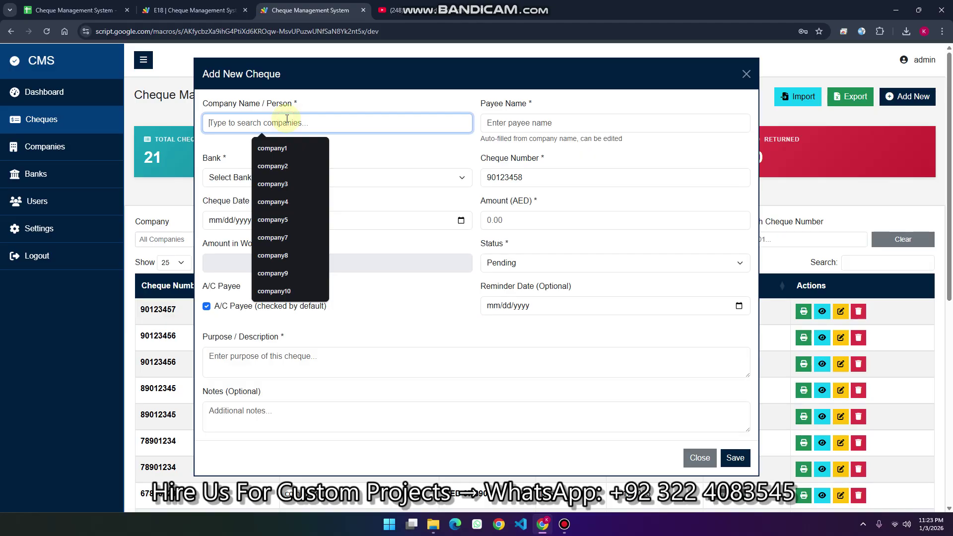
text(10)
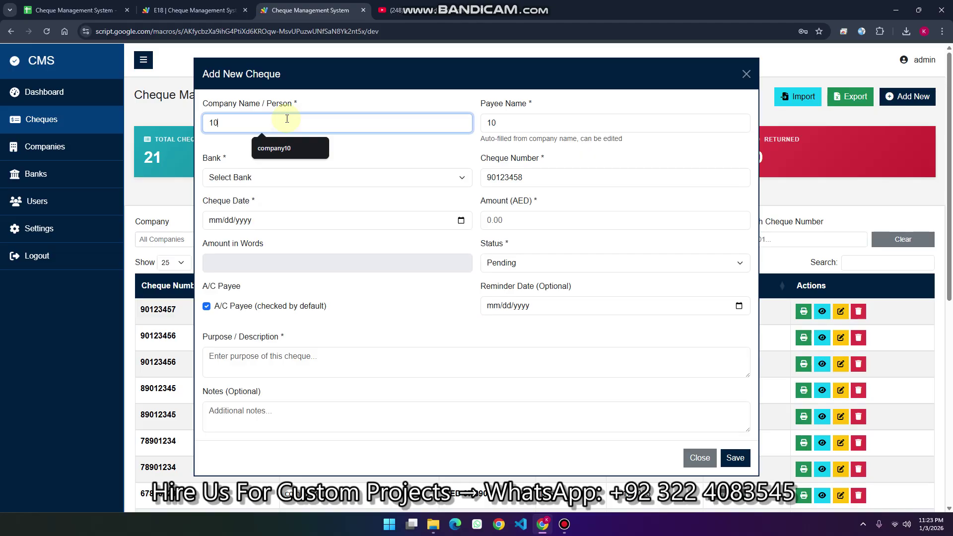
click(278, 145)
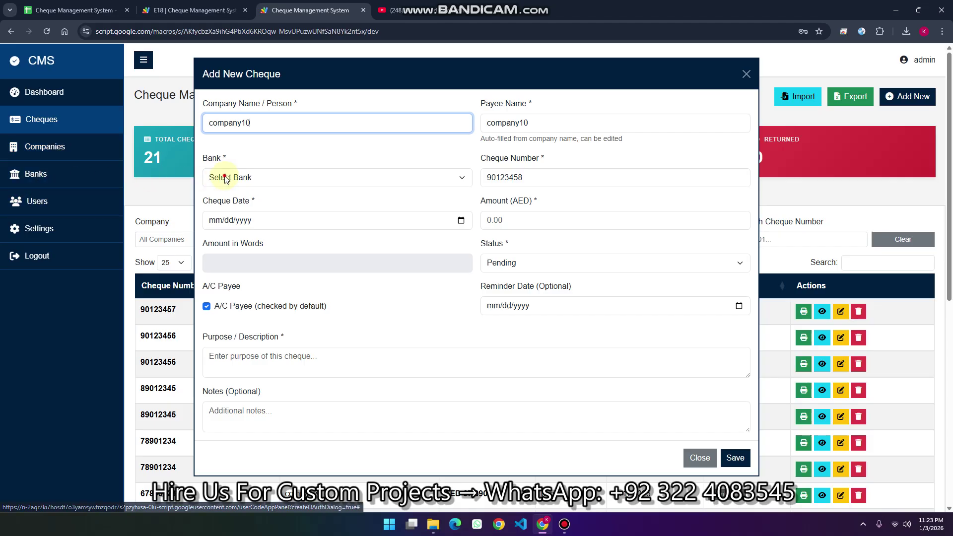
click(248, 177)
click(222, 204)
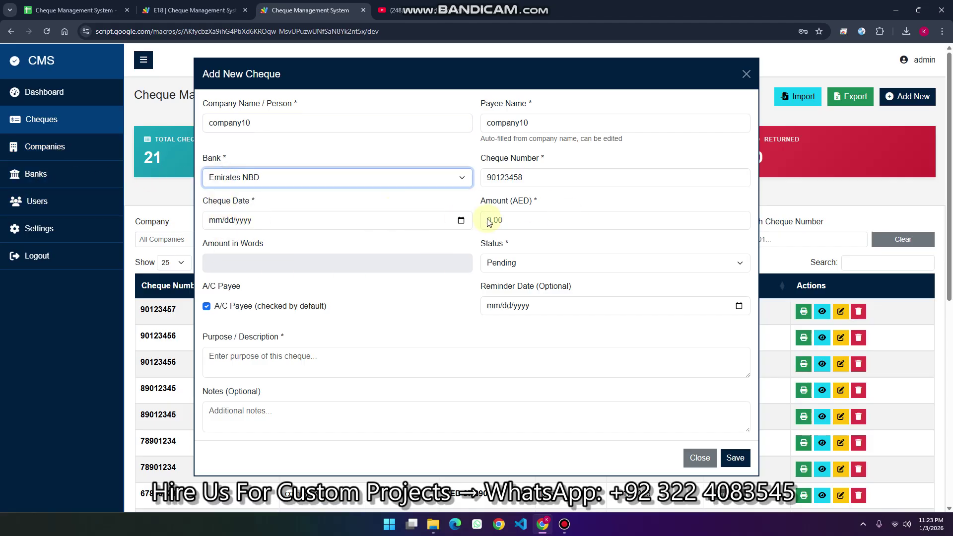
Set the cheque date to 01/03/2026, amount to 500 and status to Issued
click(459, 220)
click(462, 221)
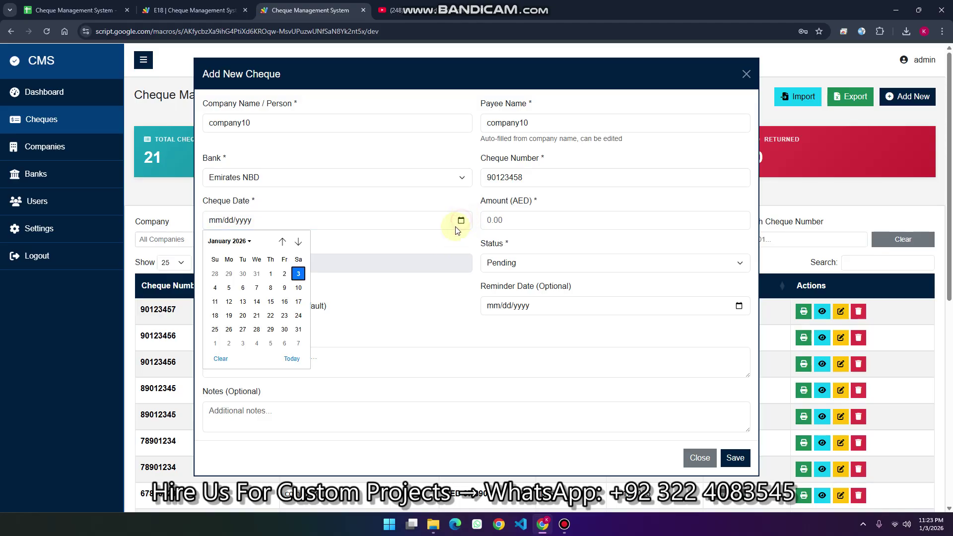
click(297, 274)
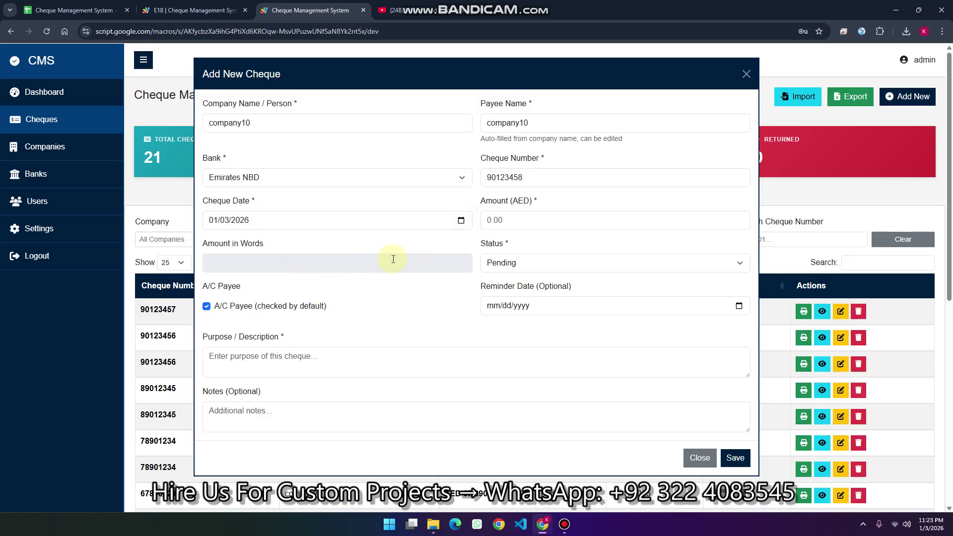
click(516, 227)
text(500)
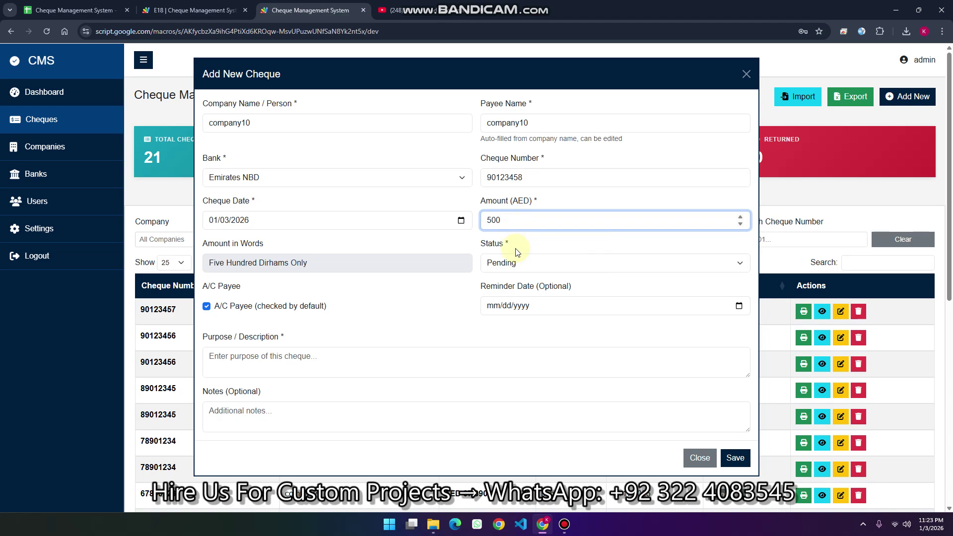
click(516, 264)
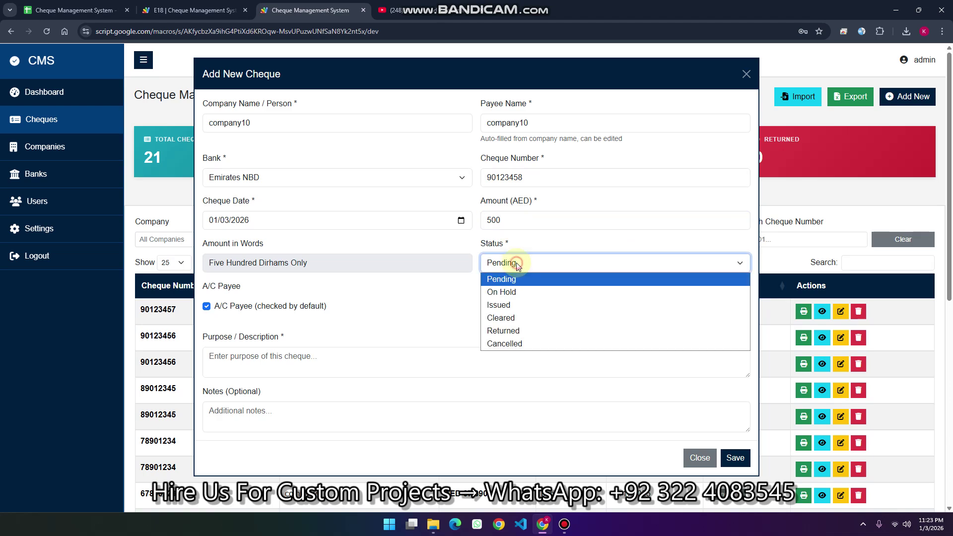
click(511, 306)
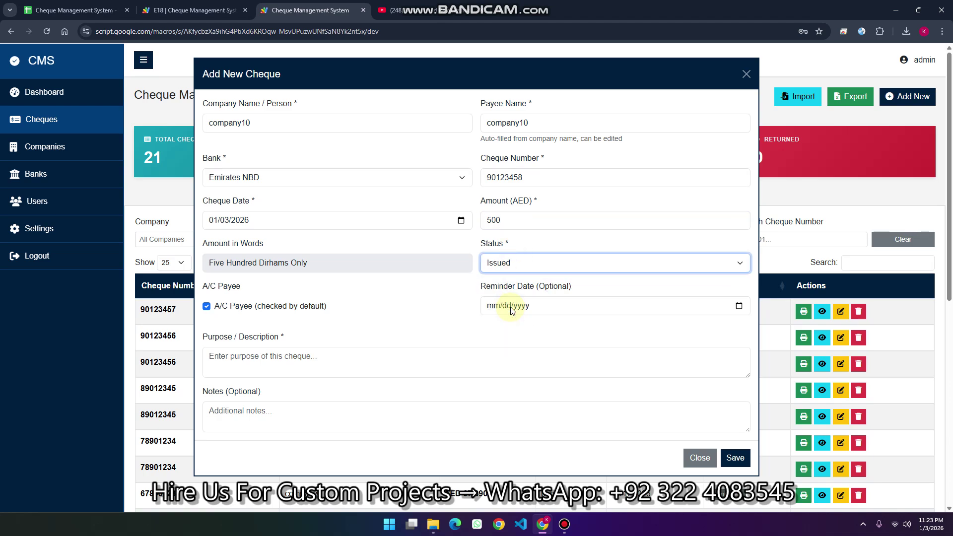
Set the reminder date to January 1, 2026, fill in purpose and note, and save
click(739, 307)
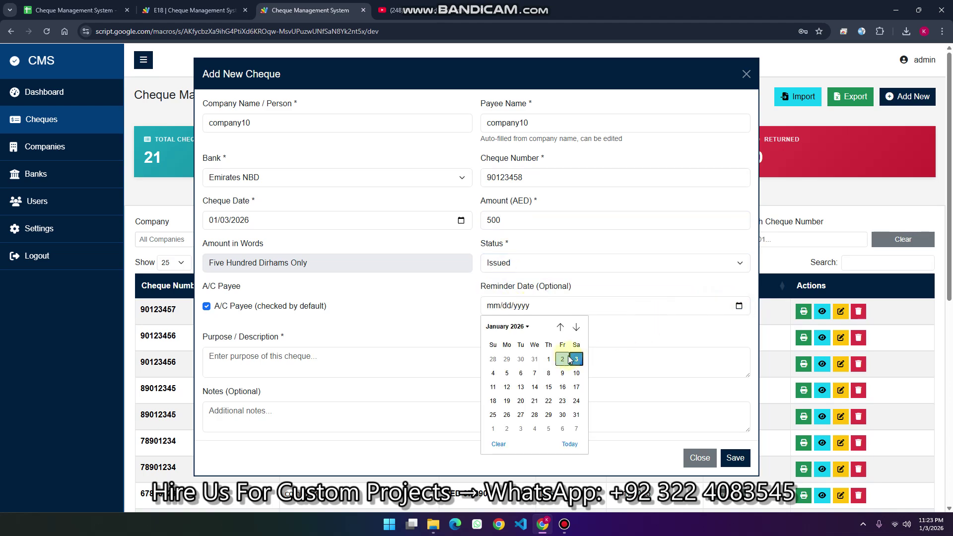
click(548, 358)
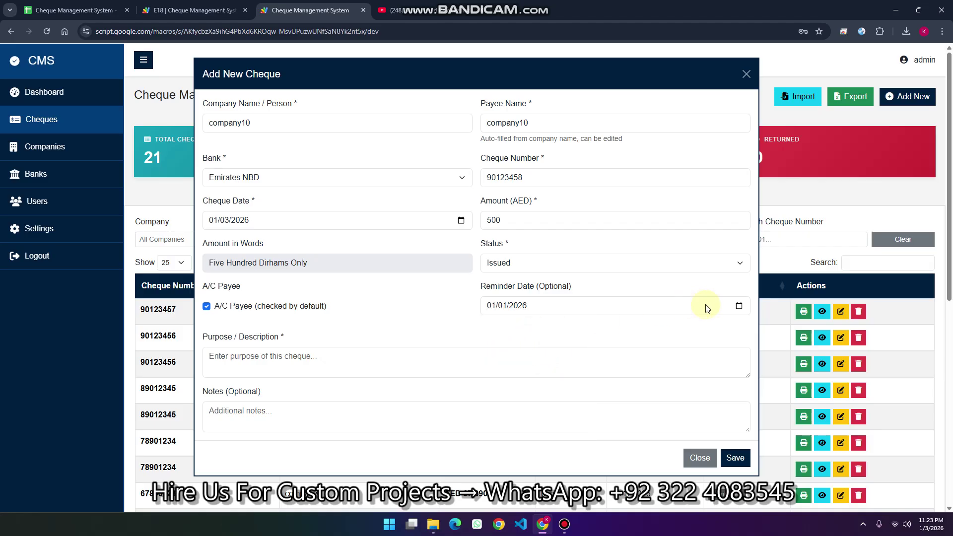
click(360, 356)
text(Demo)
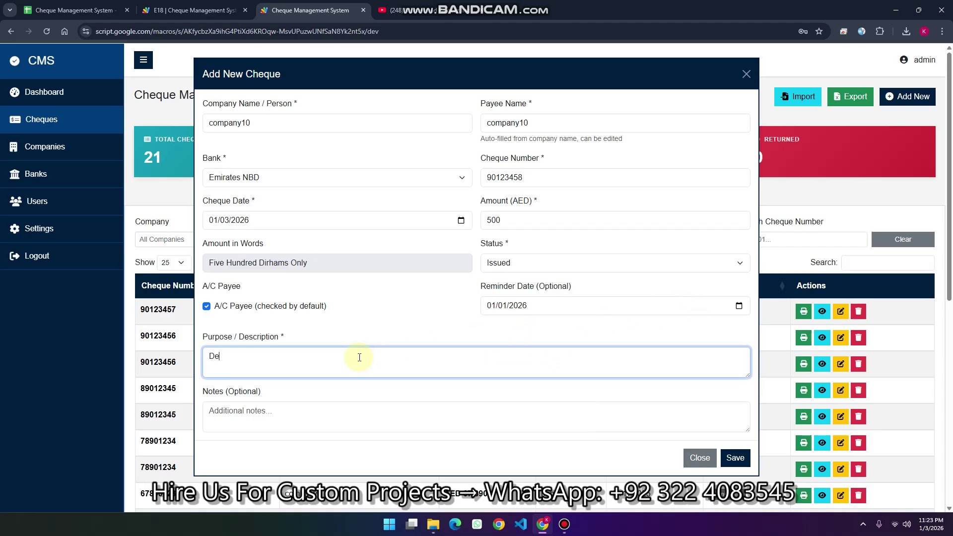
click(221, 358)
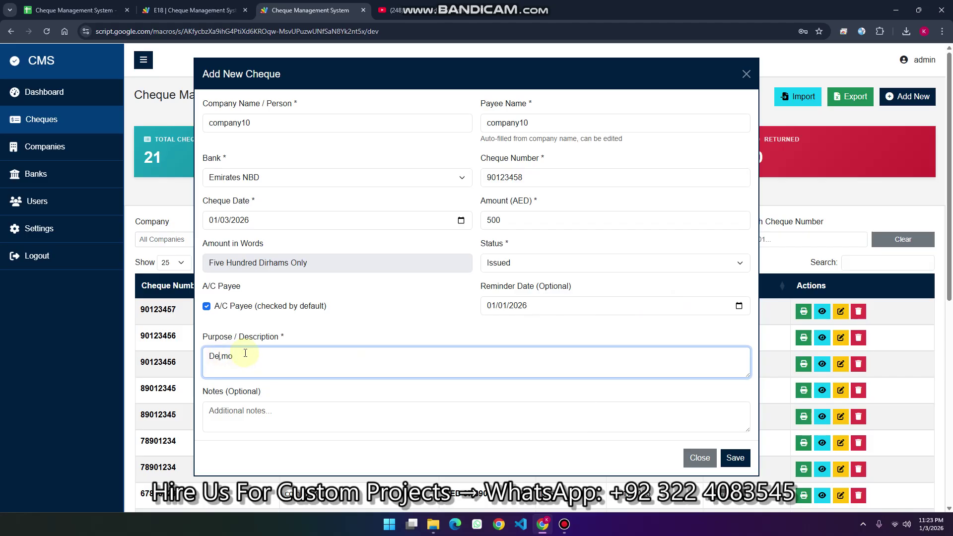
click(250, 410)
text(demo)
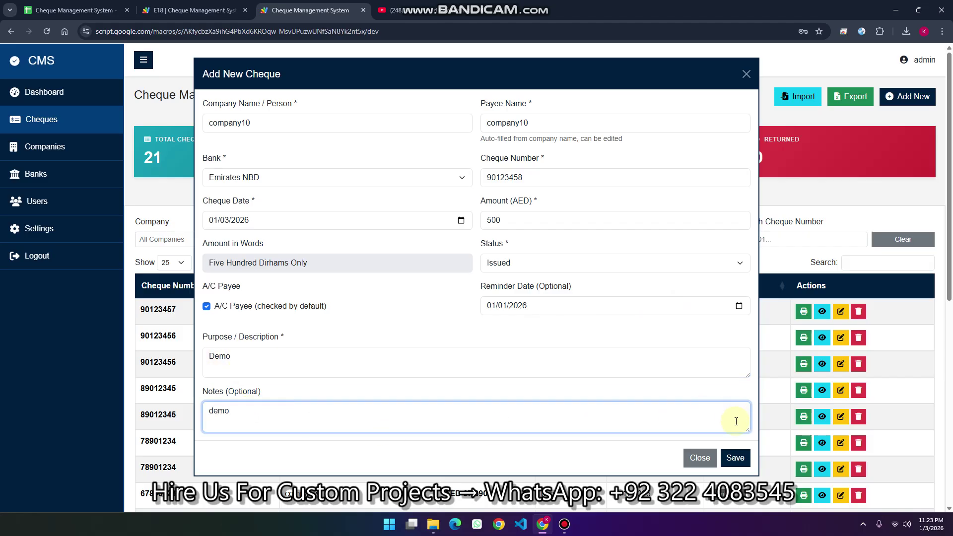
click(735, 457)
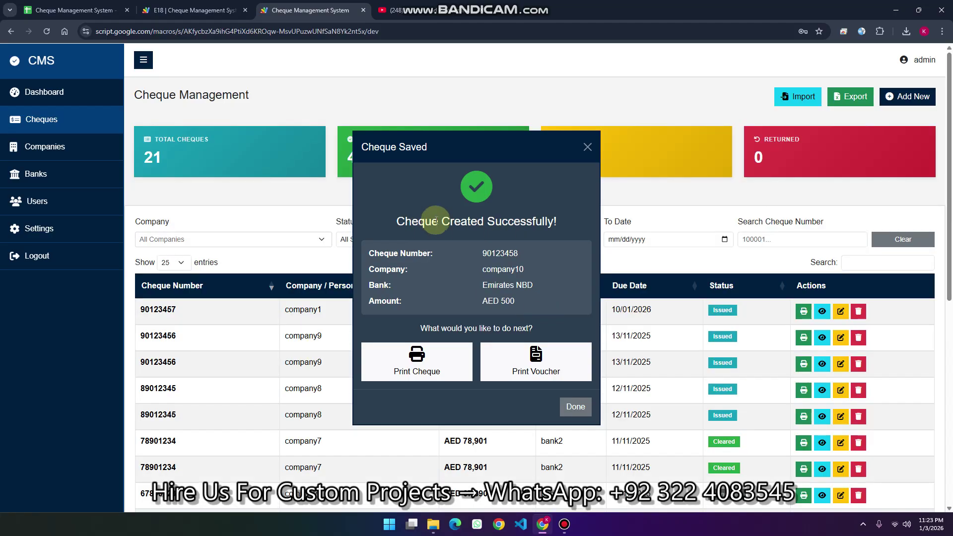
Print the newly saved cheque from the Cheque Saved dialog
click(436, 365)
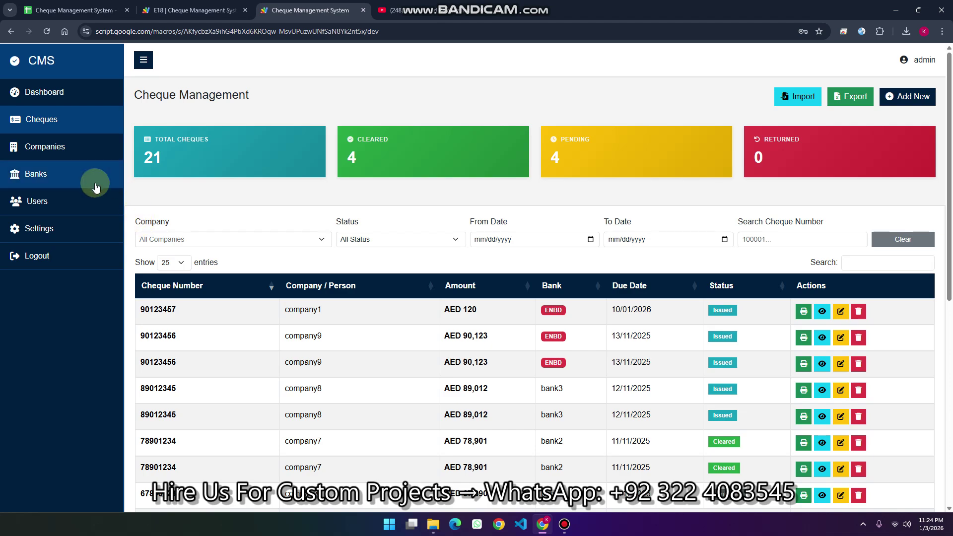
In Banks Management, try a bank5 test print and dismiss the Layout Not Configured warning
click(68, 183)
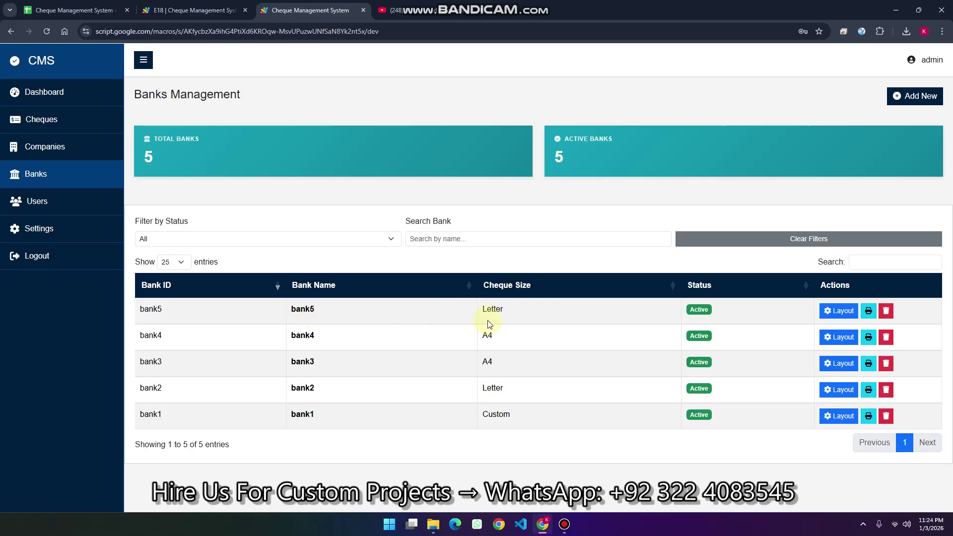
drag(507, 309, 481, 310)
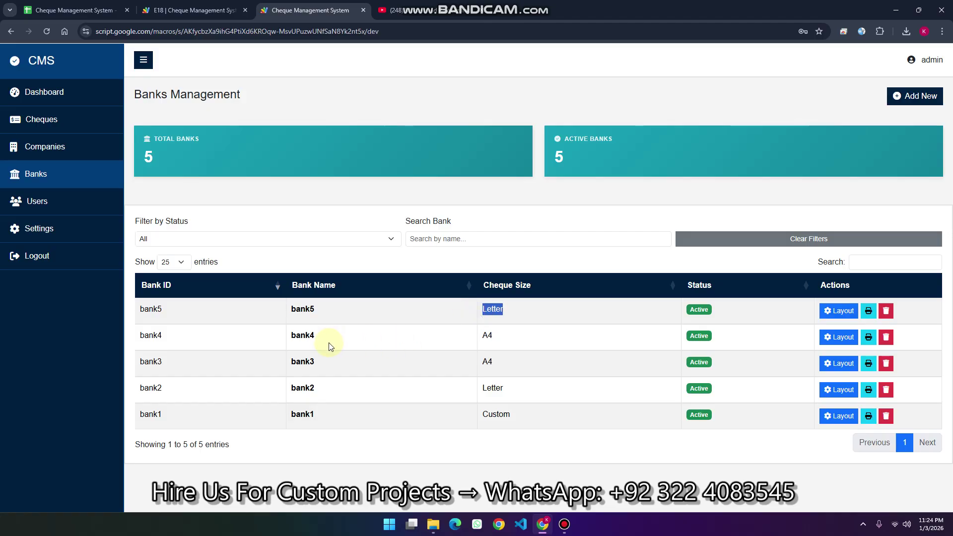
double_click(488, 335)
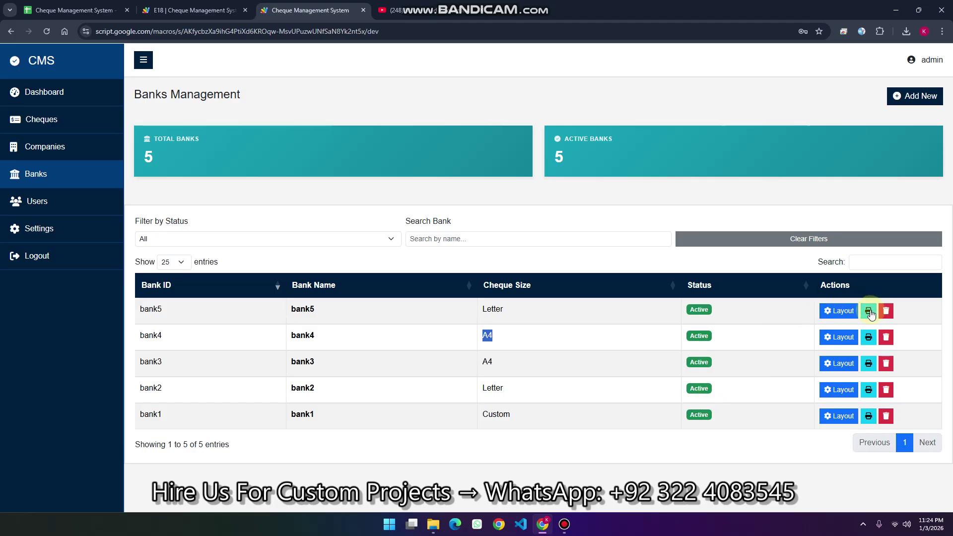
click(868, 311)
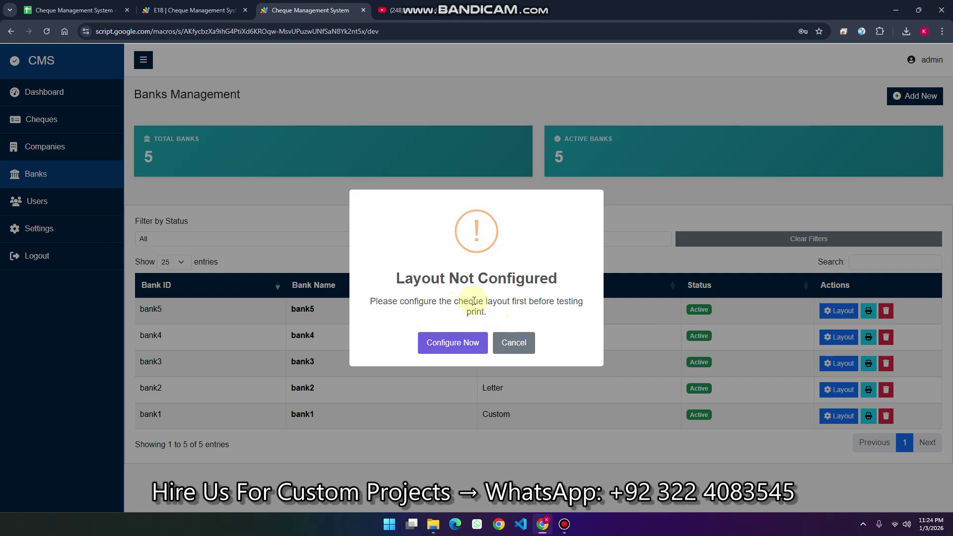
click(514, 342)
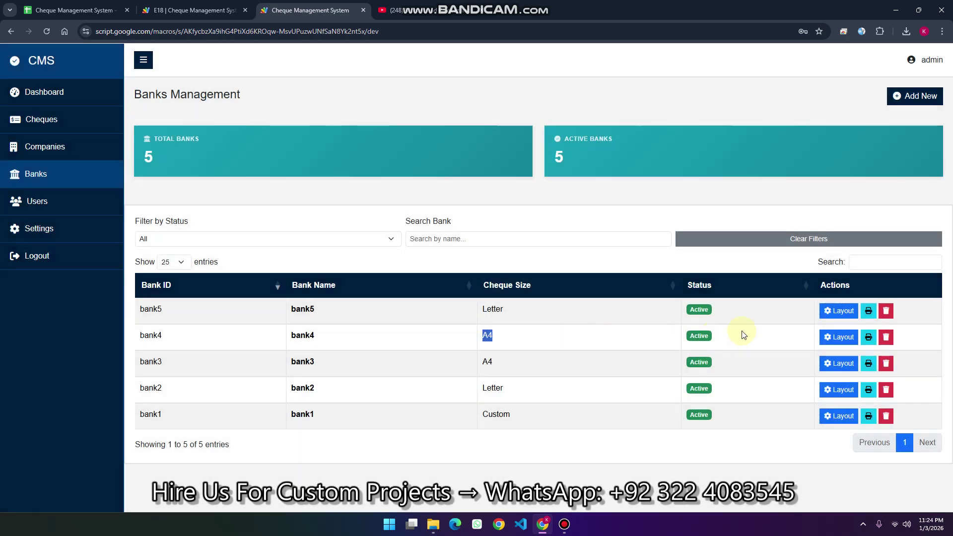
Review bank5's date field position and font size under Field Positions, then save the layout
click(824, 317)
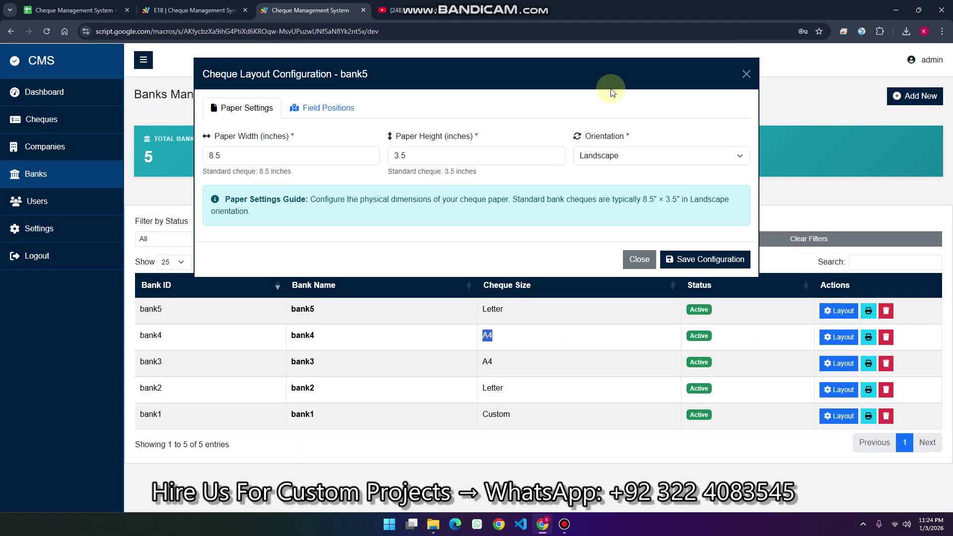
click(325, 108)
scroll(400, 237, down, 4)
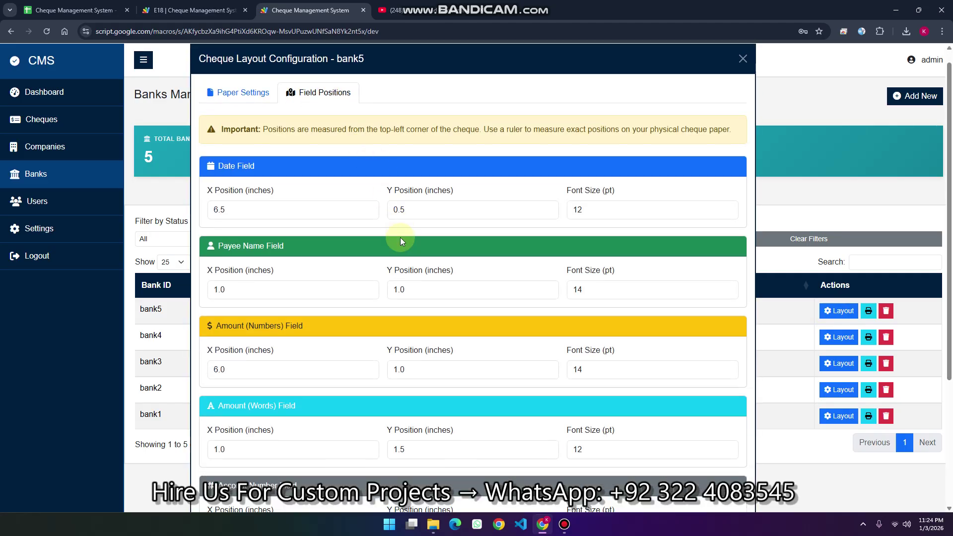
scroll(401, 239, up, 4)
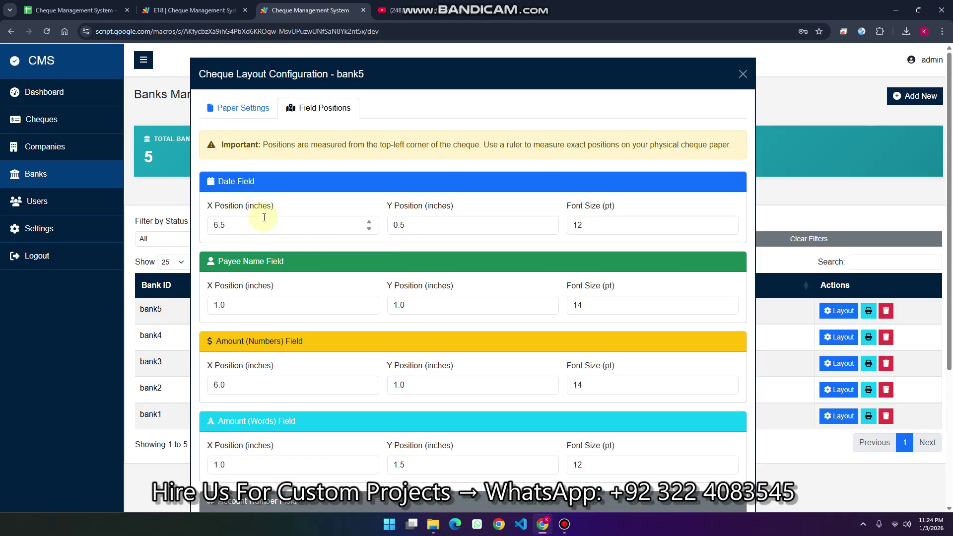
click(267, 223)
click(409, 230)
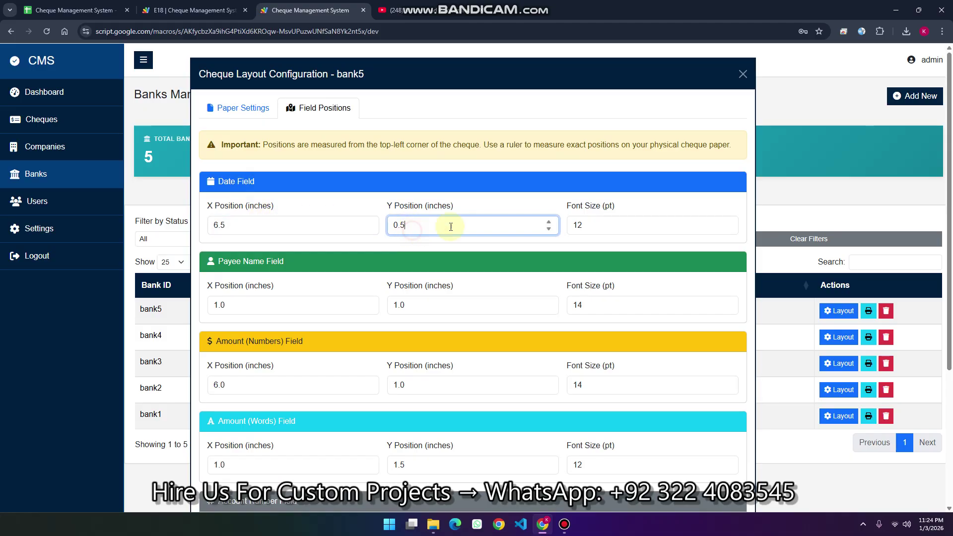
click(580, 226)
scroll(569, 265, down, 4)
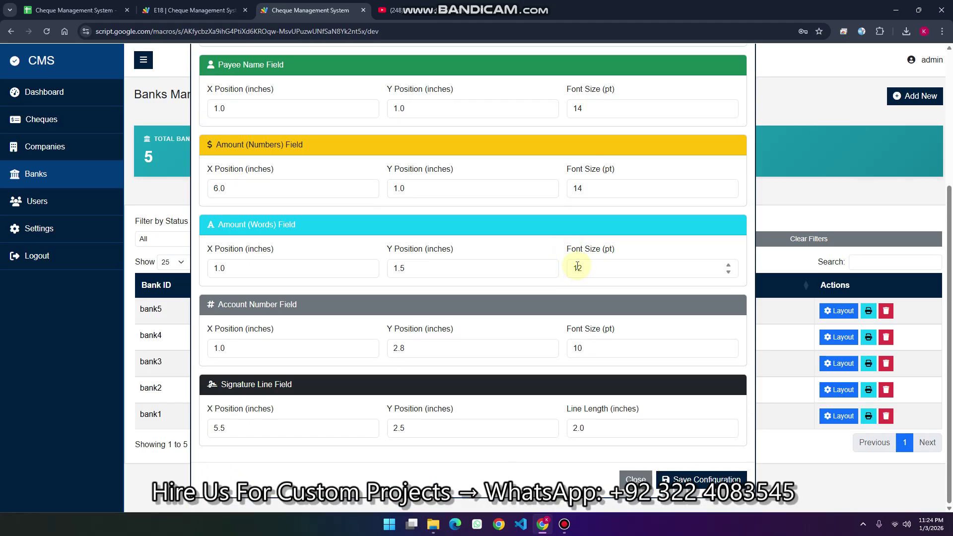
click(689, 479)
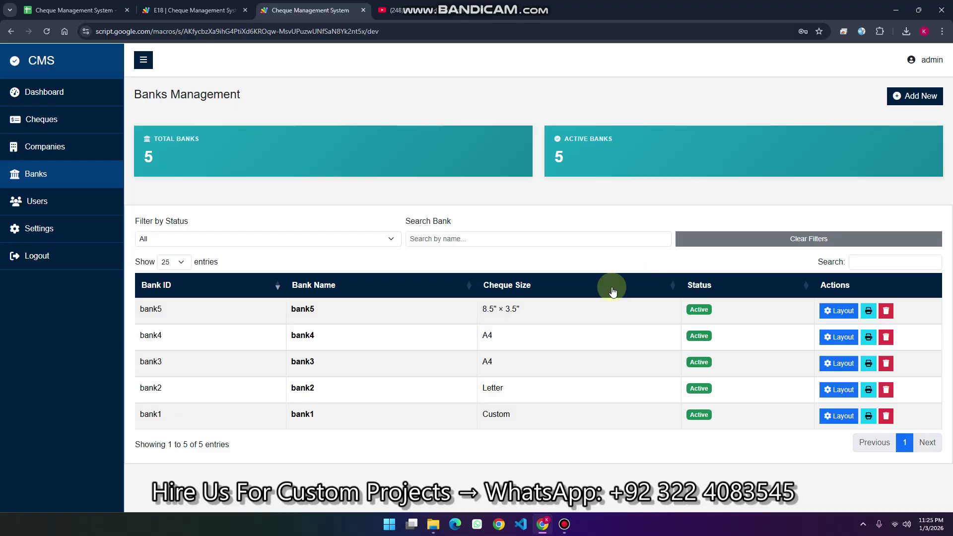
Generate bank5's sample test cheque, review the preview, then cancel printing
drag(538, 309, 479, 311)
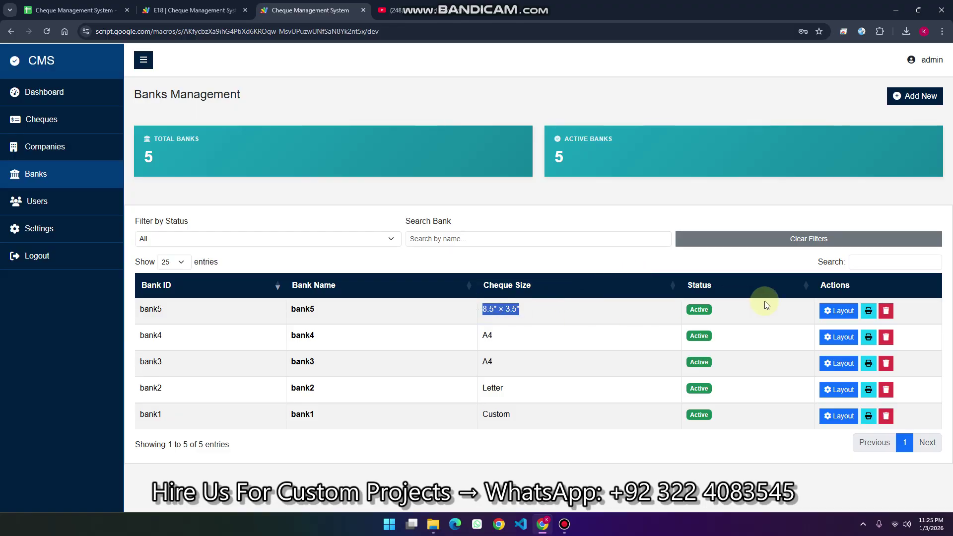
click(868, 310)
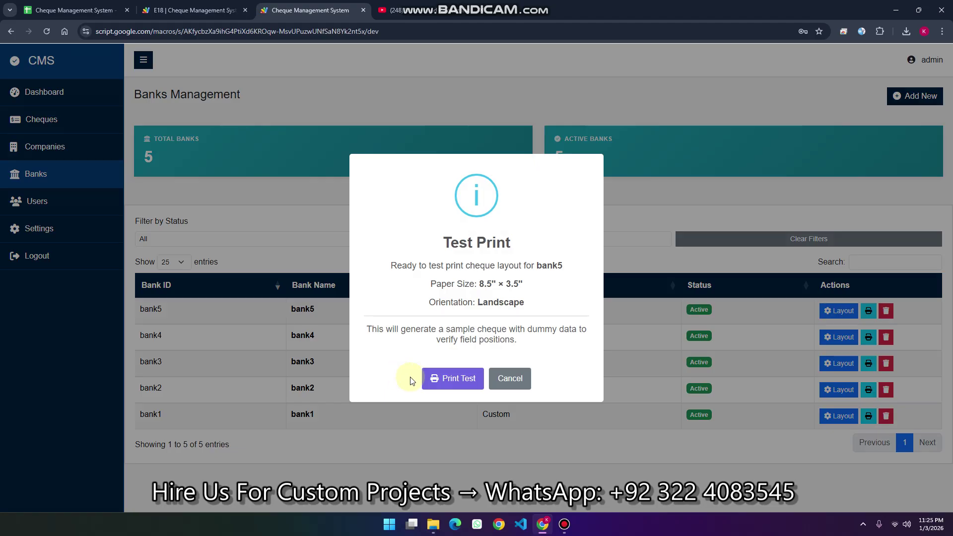
click(459, 382)
click(451, 379)
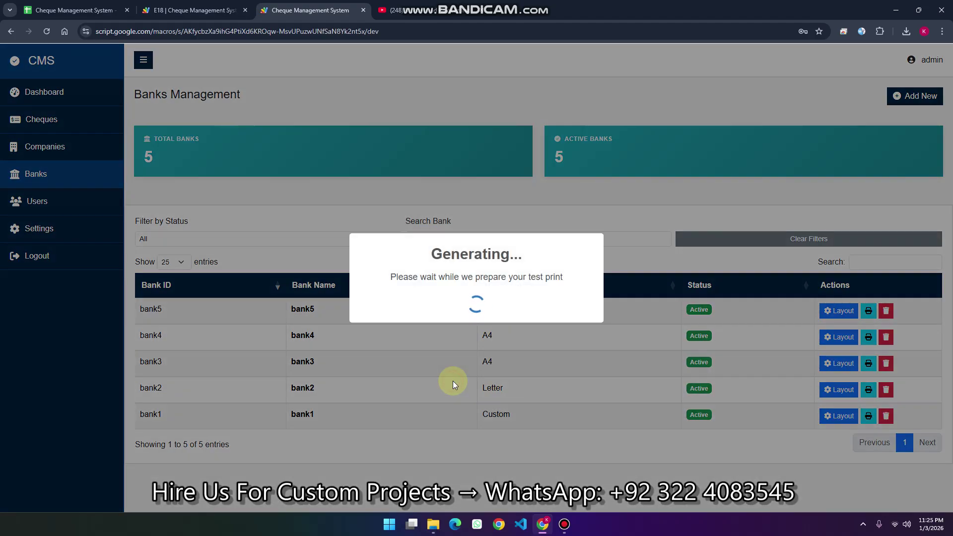
triple_click(513, 310)
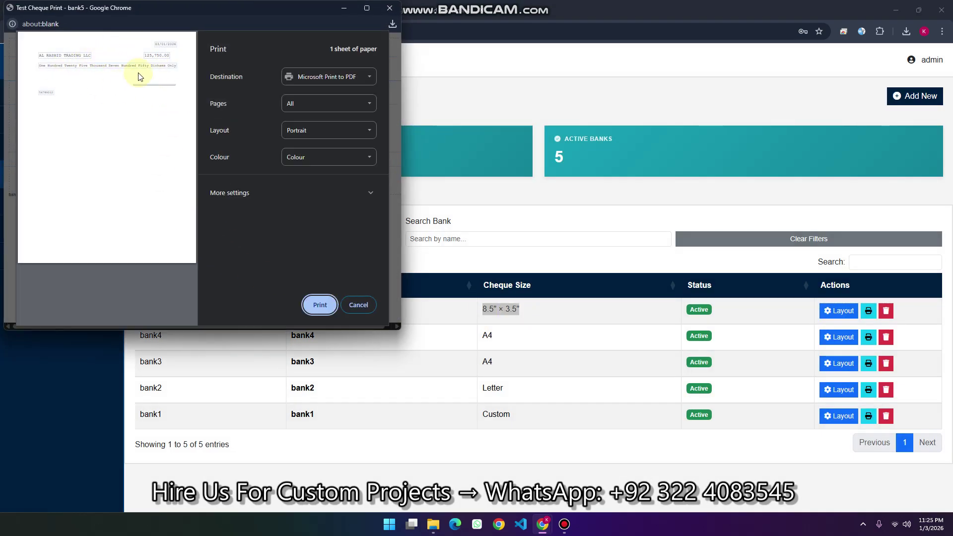
click(358, 305)
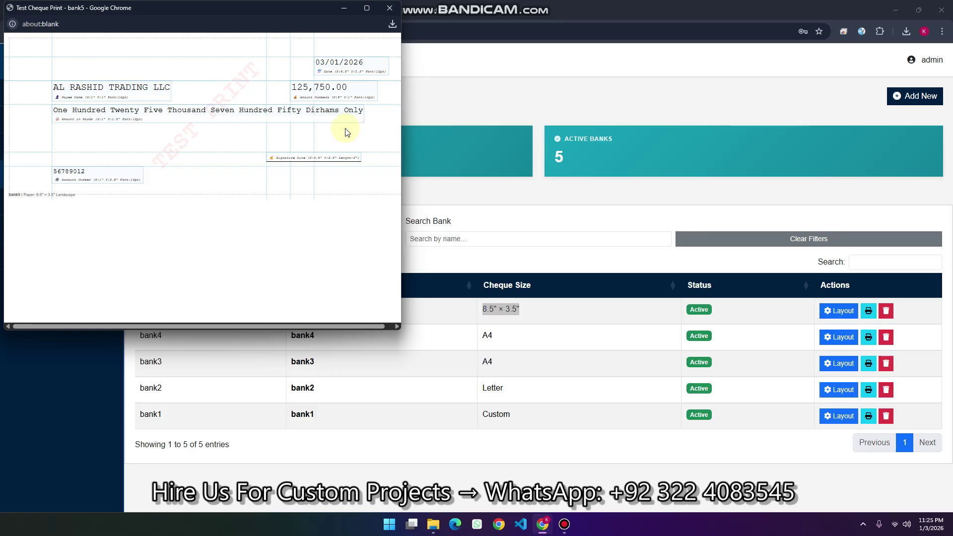
On the Companies page, expand company1's recent cheques and check its total and count
click(58, 201)
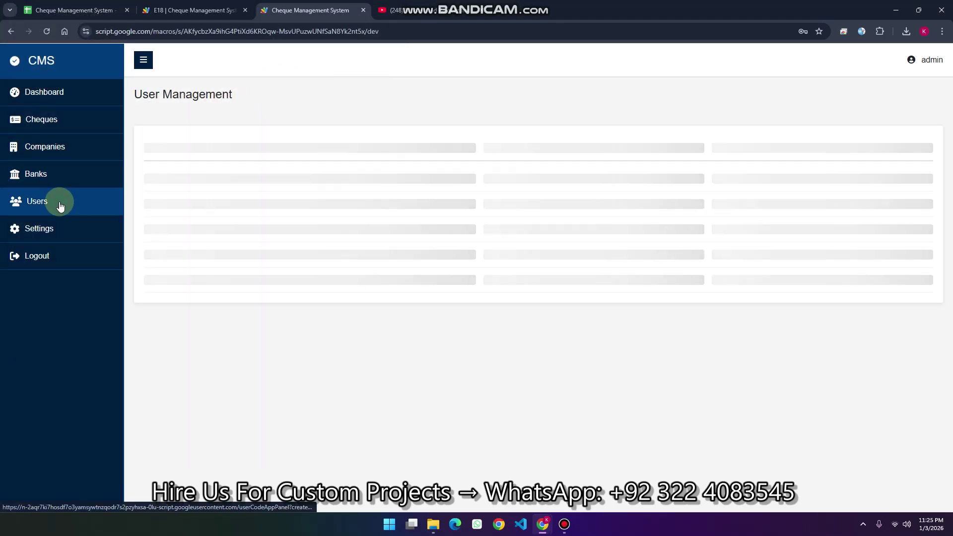
click(36, 145)
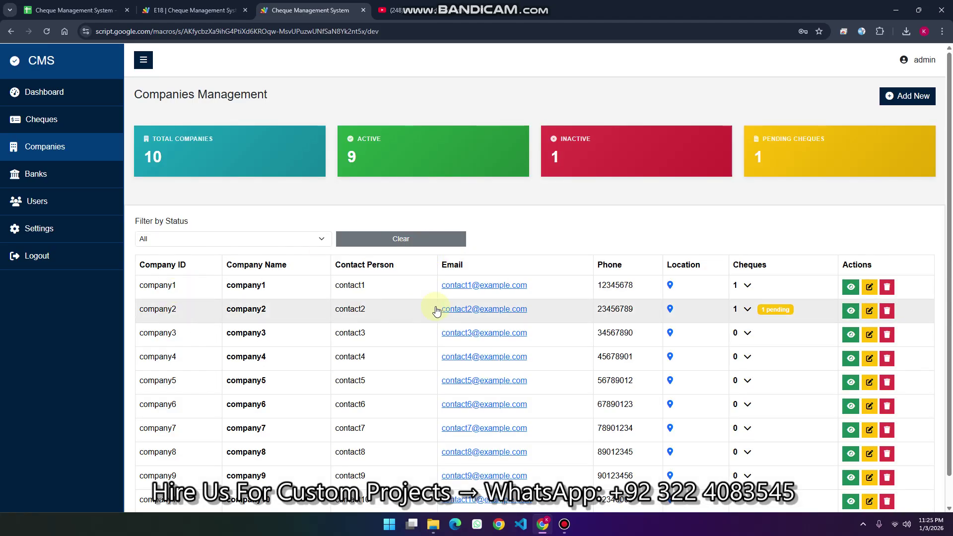
click(748, 286)
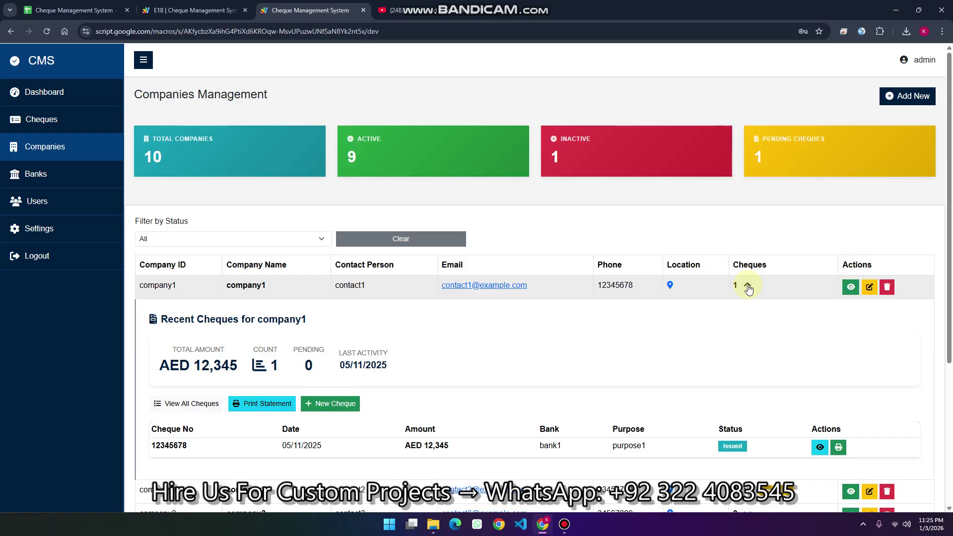
drag(237, 365, 166, 349)
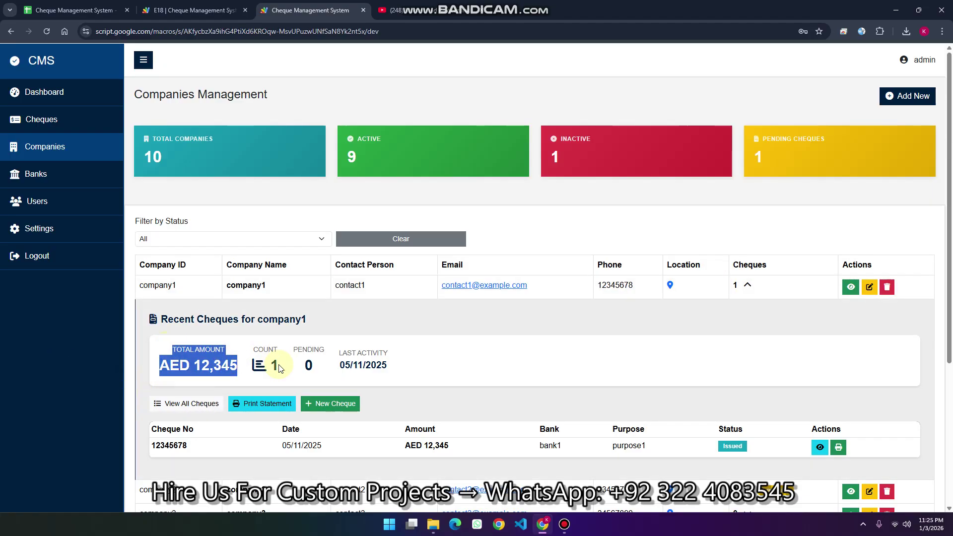
drag(276, 368, 252, 358)
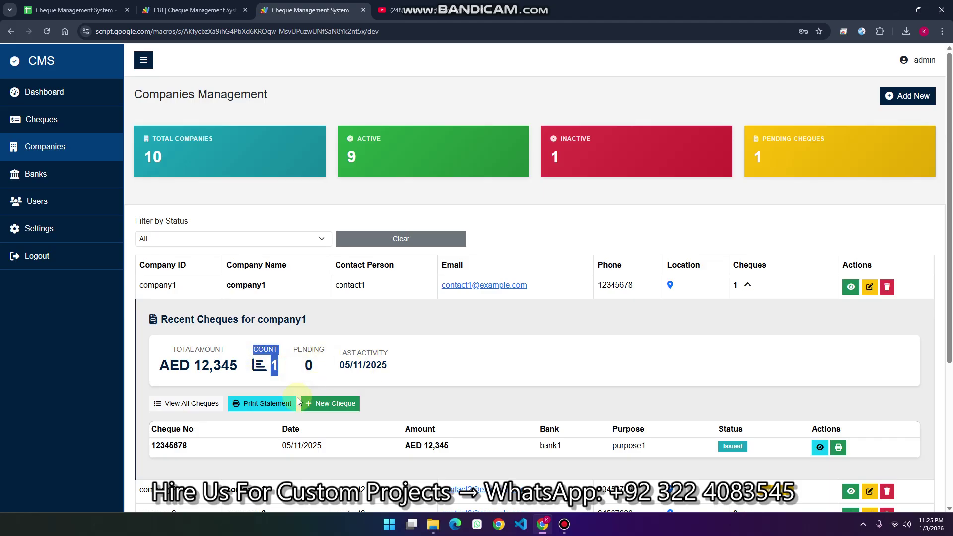
scroll(186, 329, down, 2)
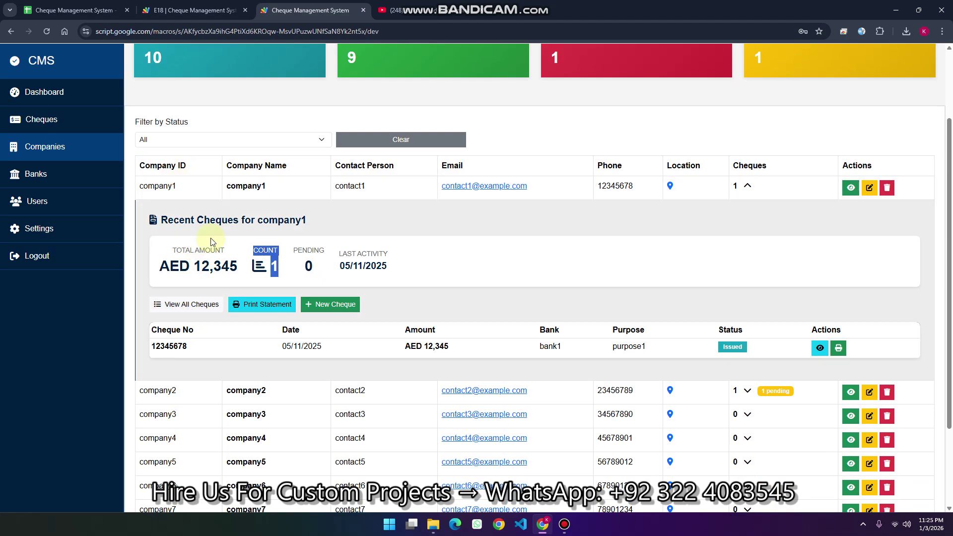
Open company1's printable statement and scroll through it
click(261, 305)
scroll(255, 228, down, 3)
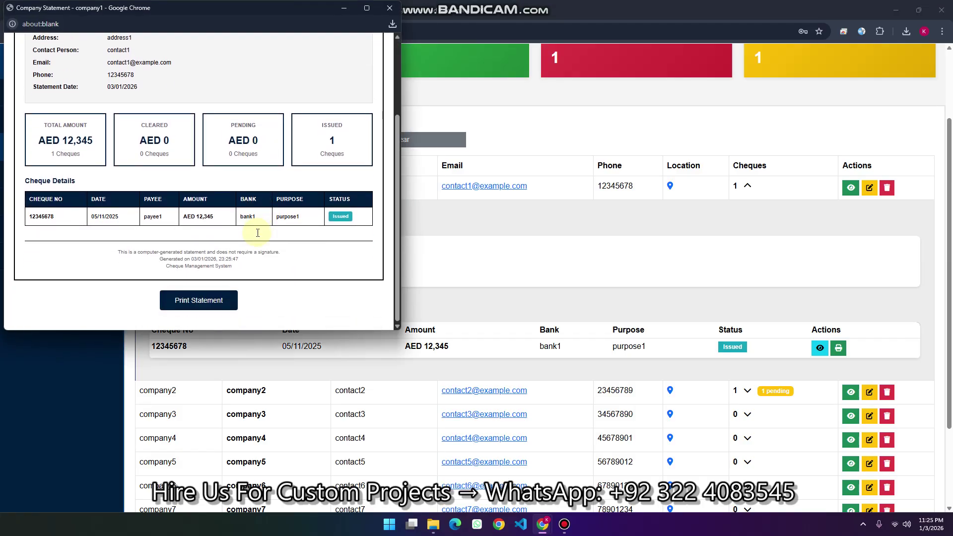
scroll(258, 233, up, 3)
scroll(251, 231, down, 3)
scroll(259, 251, up, 3)
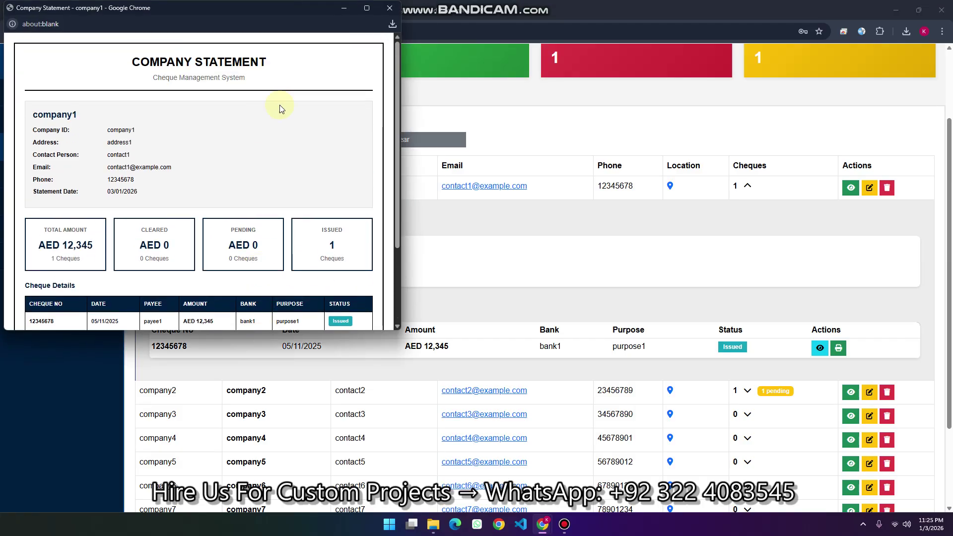
scroll(277, 180, down, 3)
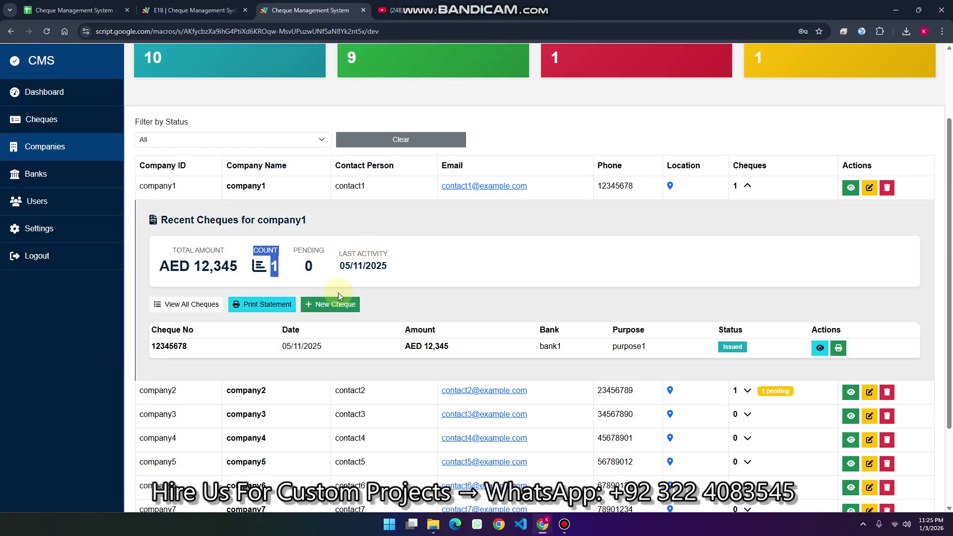
Close a new company1 cheque form unsaved, list all cheques, then view the spreadsheet
click(330, 303)
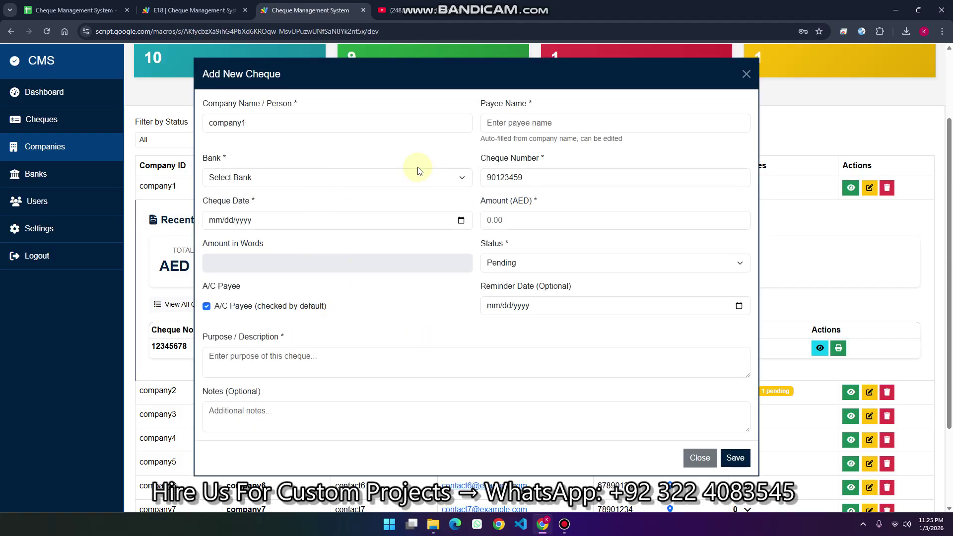
click(700, 455)
click(191, 305)
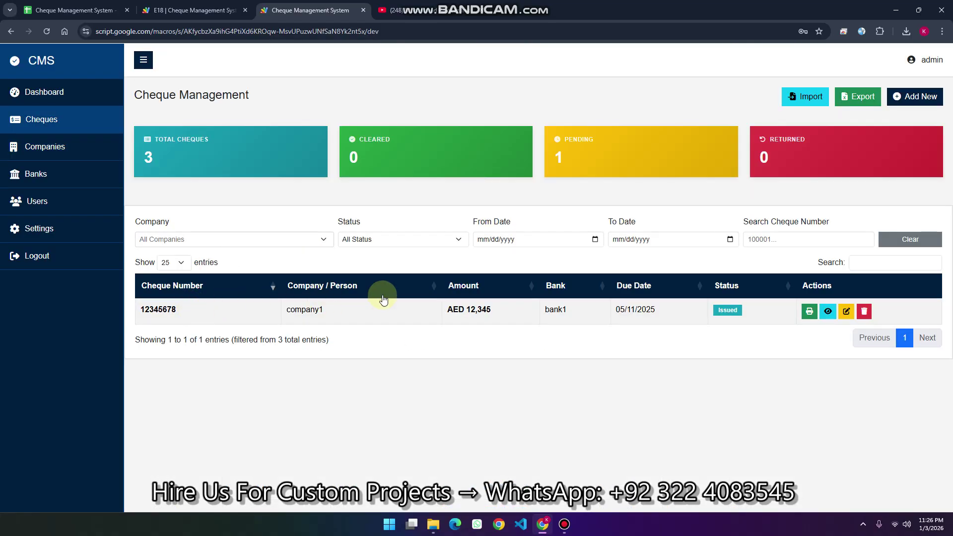
click(909, 240)
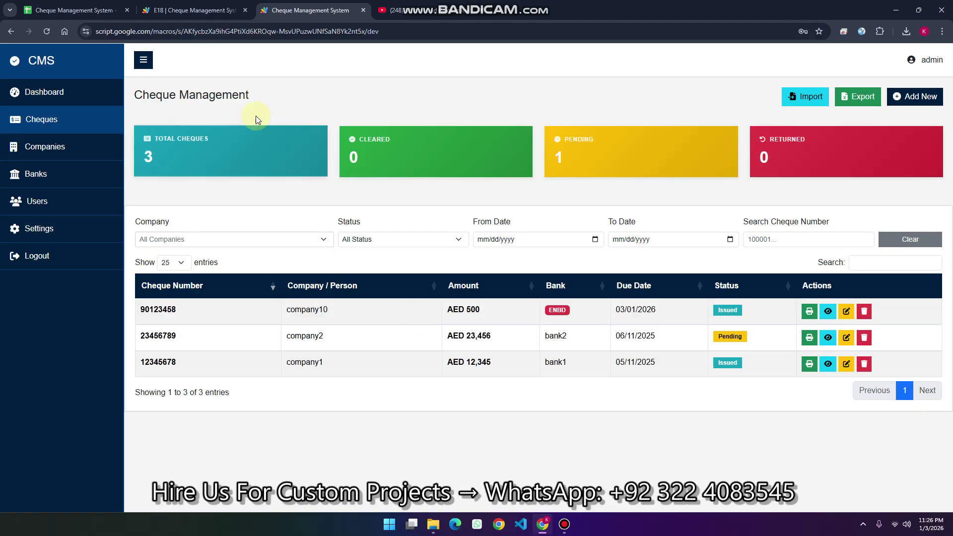
click(74, 10)
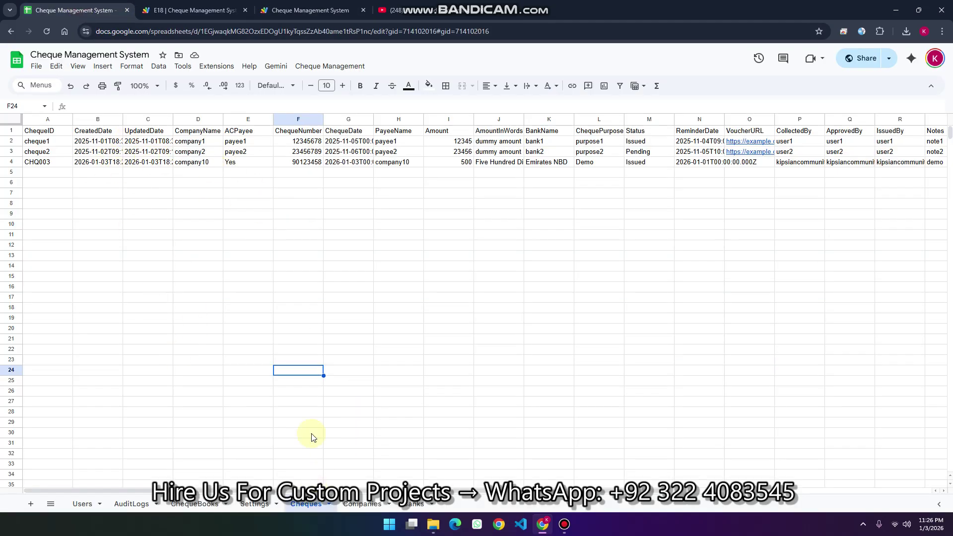
Return to the web app's Banks Management list and highlight bank2's name
click(307, 9)
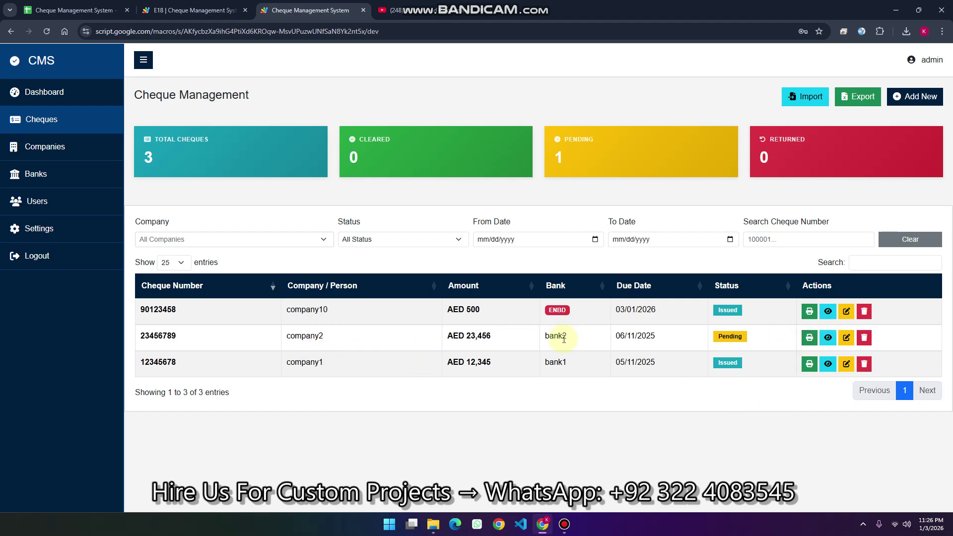
drag(564, 338, 545, 337)
Save bank2's cheque layout at 8.5" × 3.5", then return to the cheque list
click(37, 175)
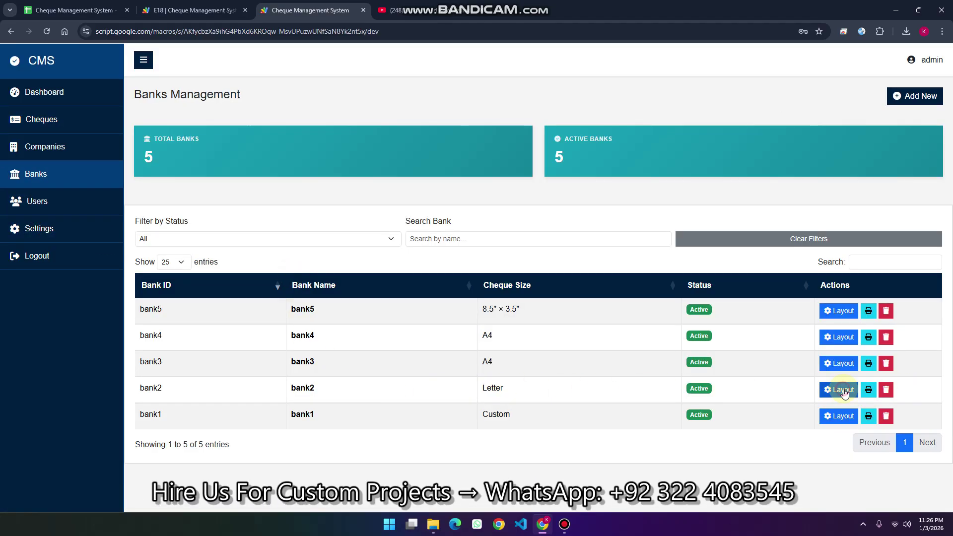
click(838, 389)
scroll(472, 272, down, 5)
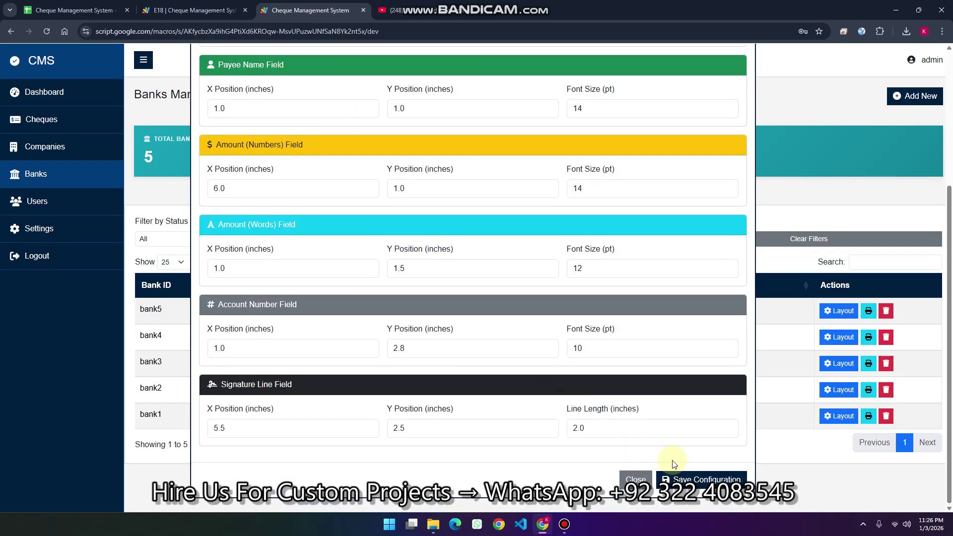
click(715, 477)
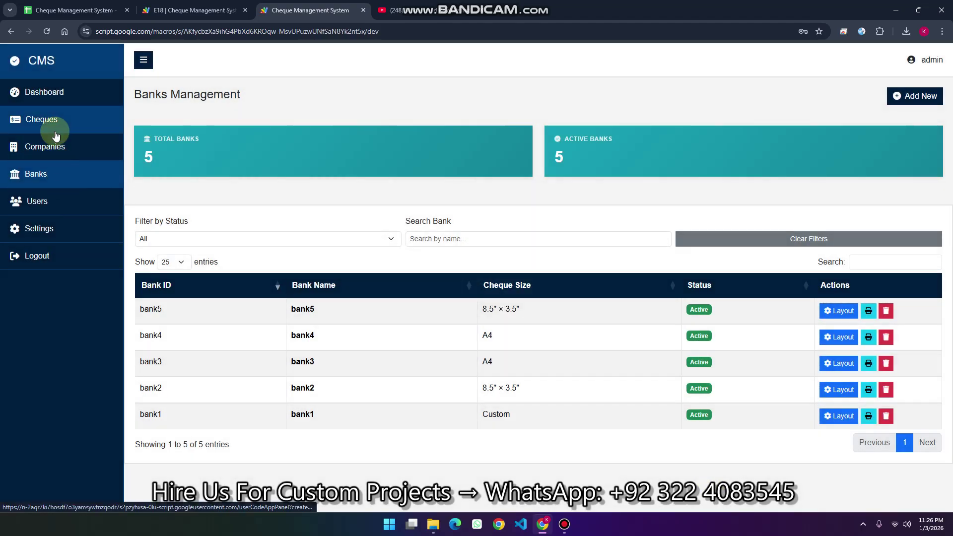
click(56, 133)
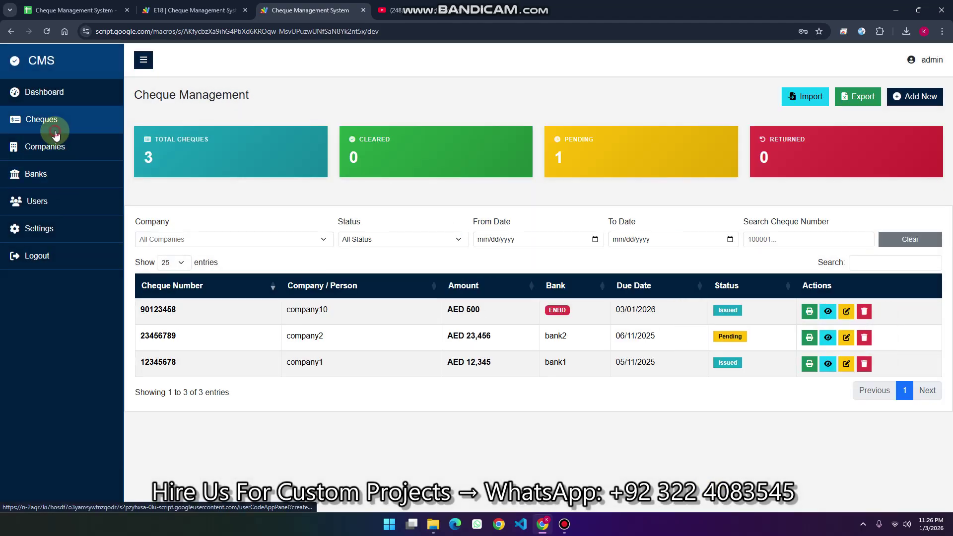
click(809, 339)
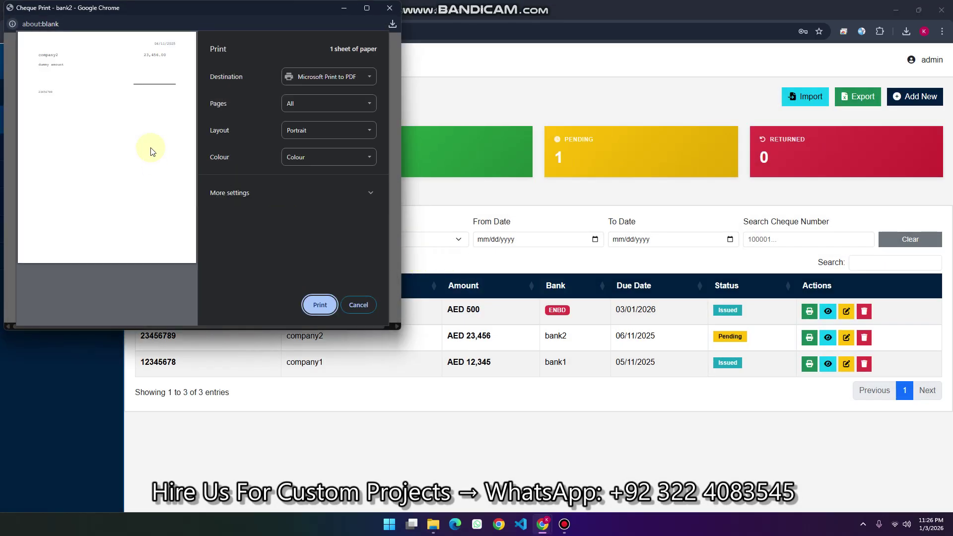
click(361, 301)
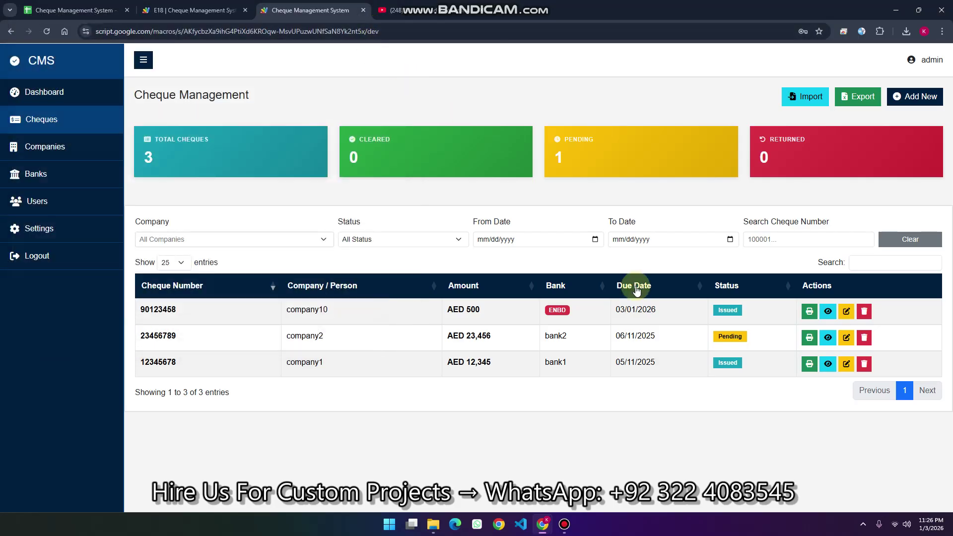
click(828, 339)
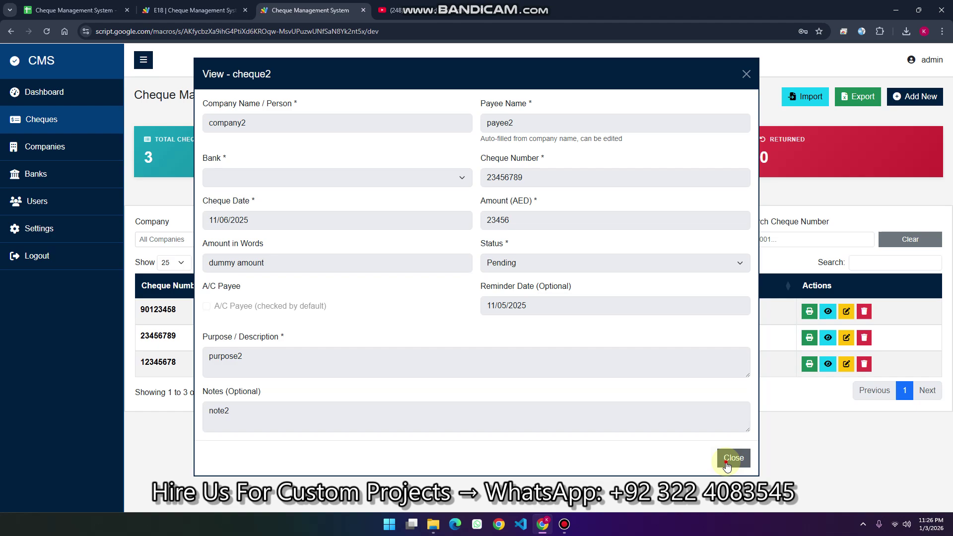
click(726, 462)
click(846, 338)
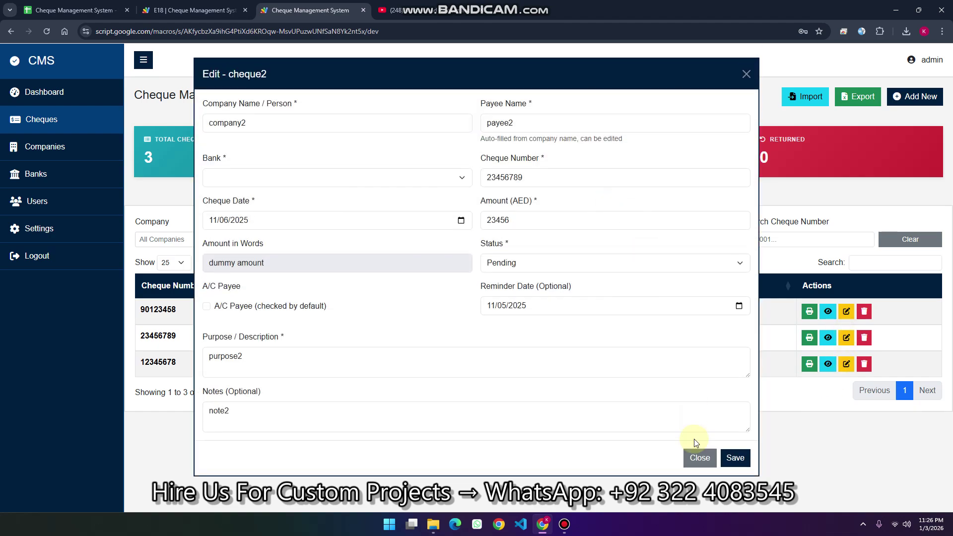
click(698, 457)
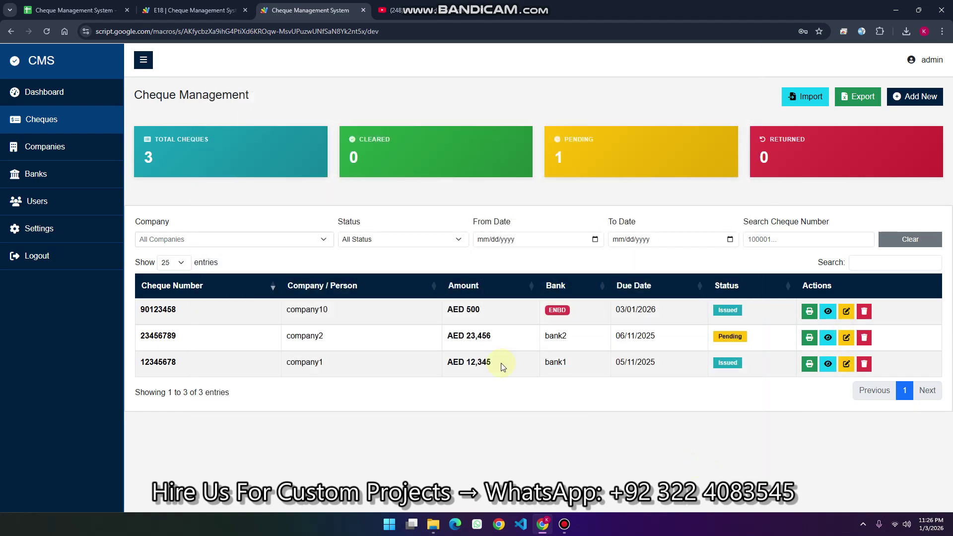
click(68, 199)
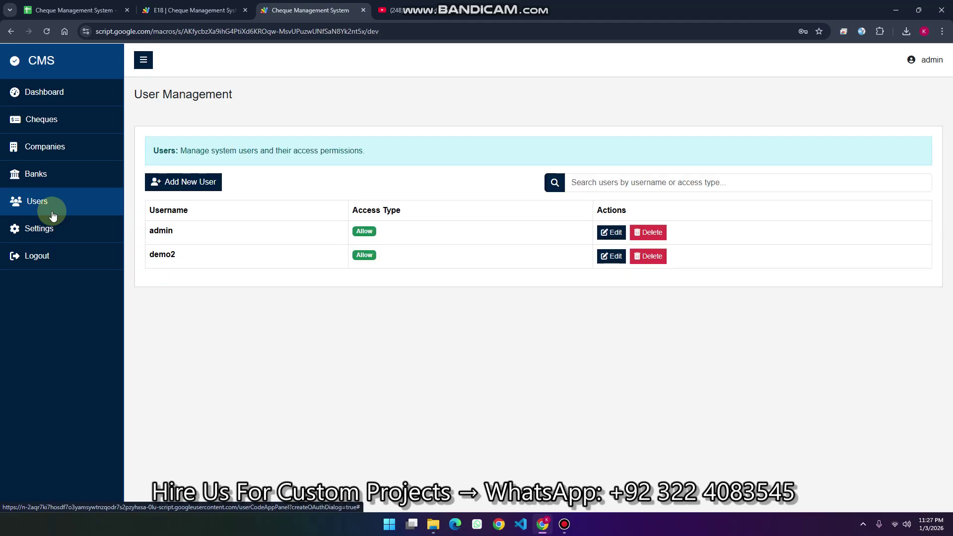
click(33, 234)
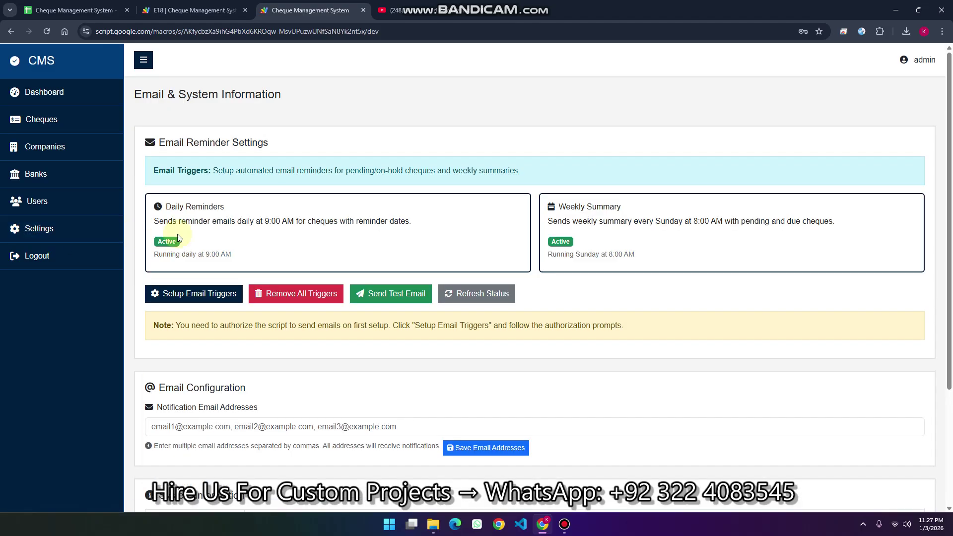
scroll(392, 240, down, 3)
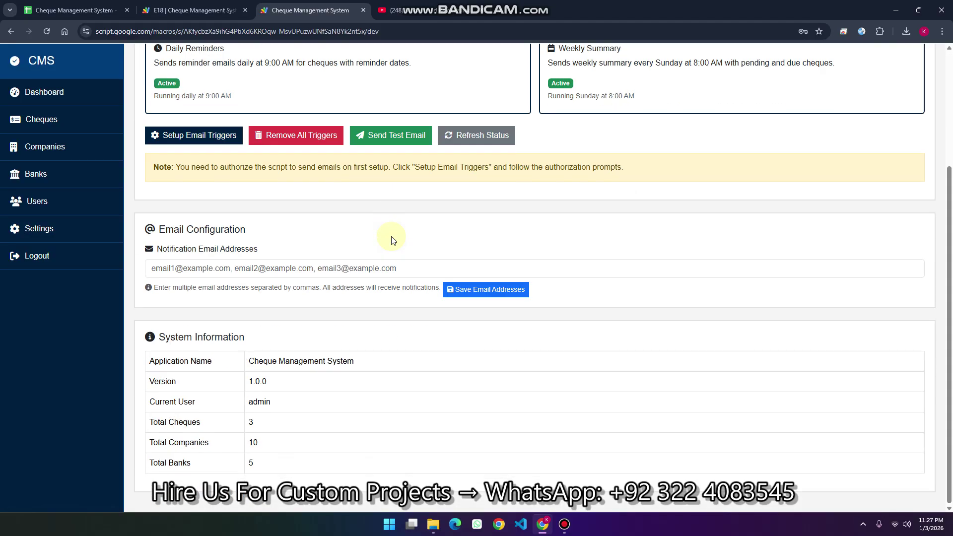
scroll(392, 240, up, 3)
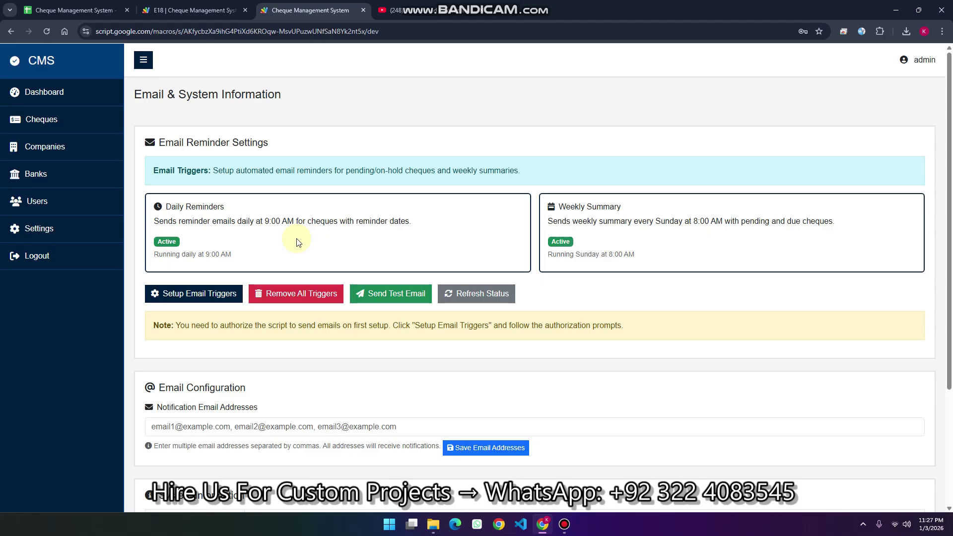
click(34, 119)
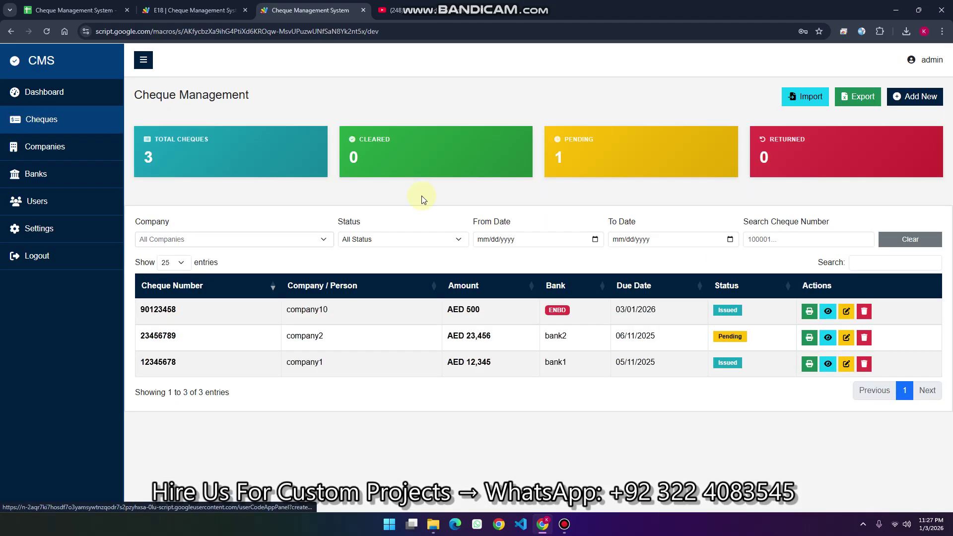
Inspect cheque 90123458's Reminder Date field, close without saving, and go to Settings
click(846, 312)
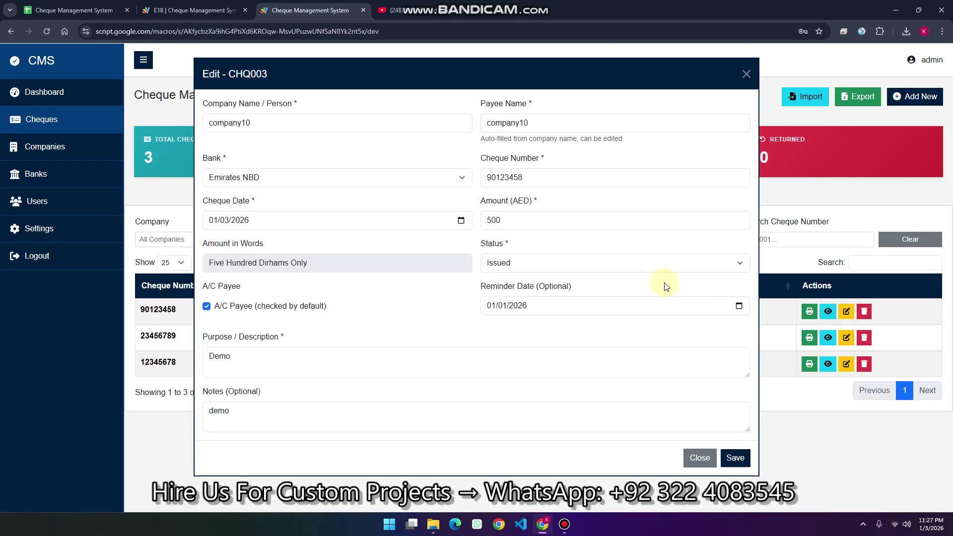
drag(535, 287, 532, 308)
click(532, 307)
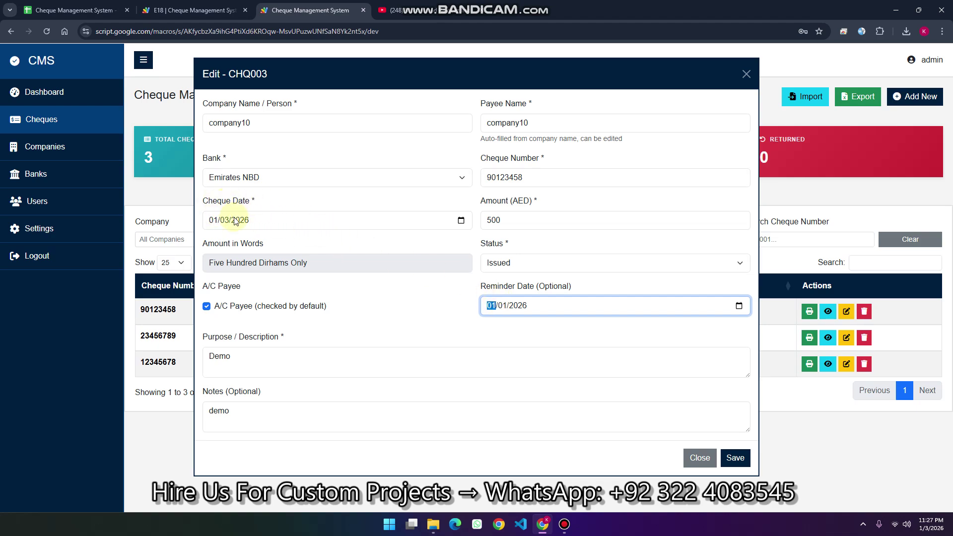
click(699, 457)
click(43, 232)
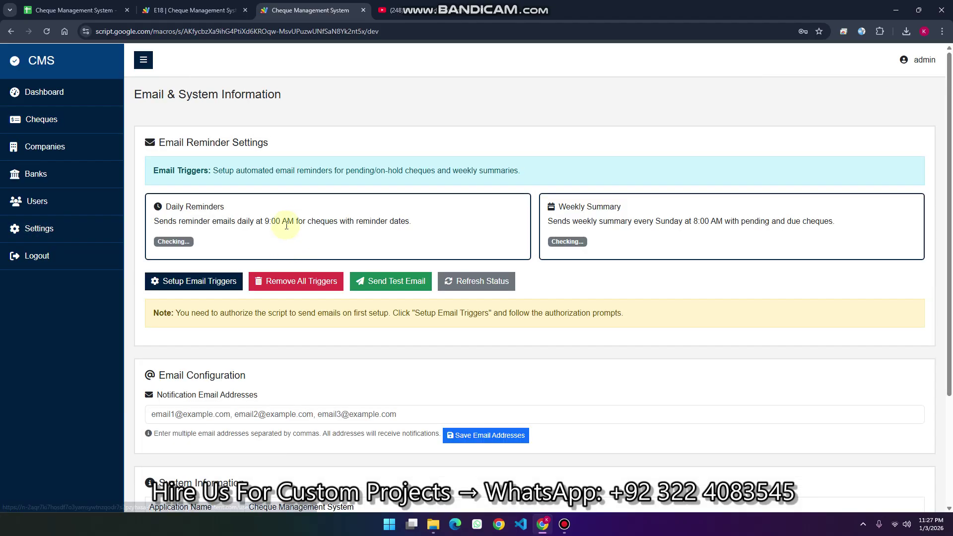
Enter a notification email address and save it under Notification Email Addresses
scroll(276, 233, down, 3)
click(225, 263)
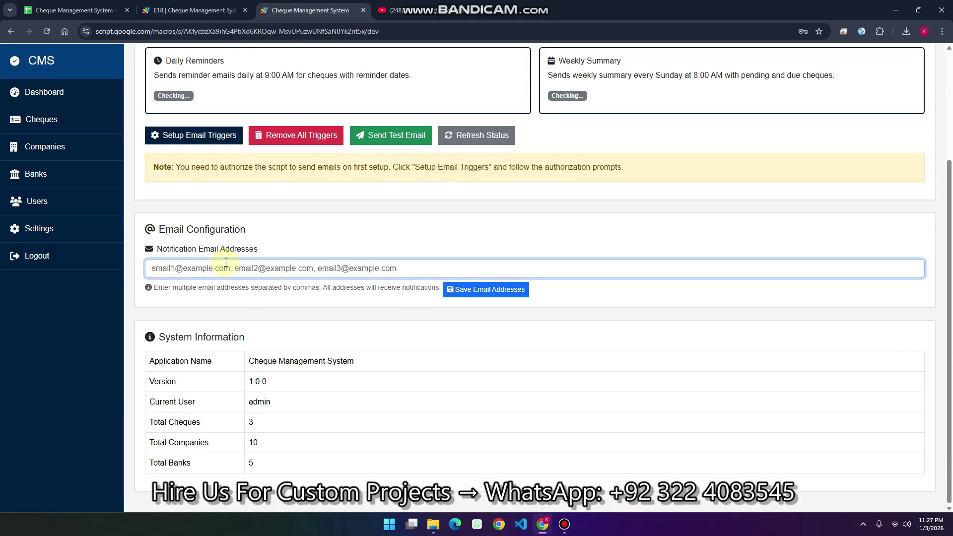
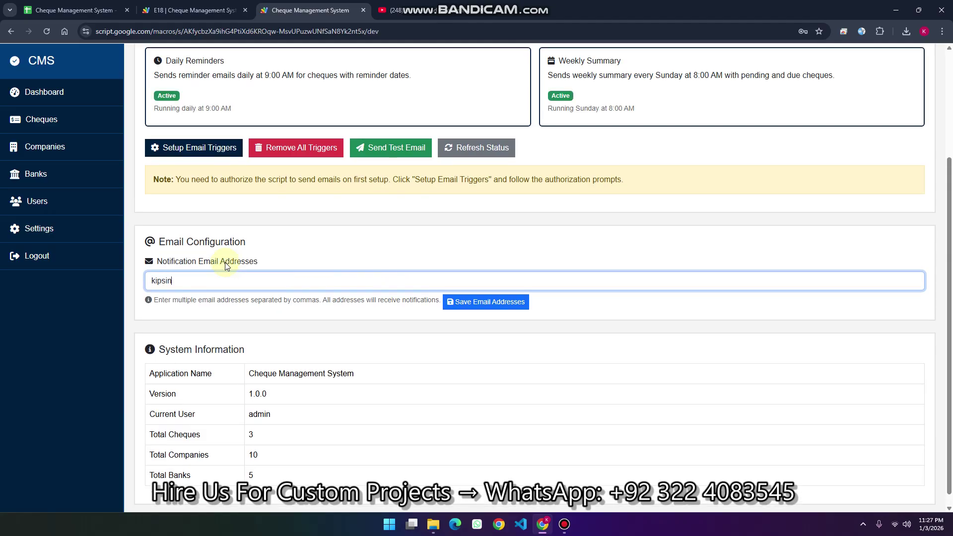
click(485, 302)
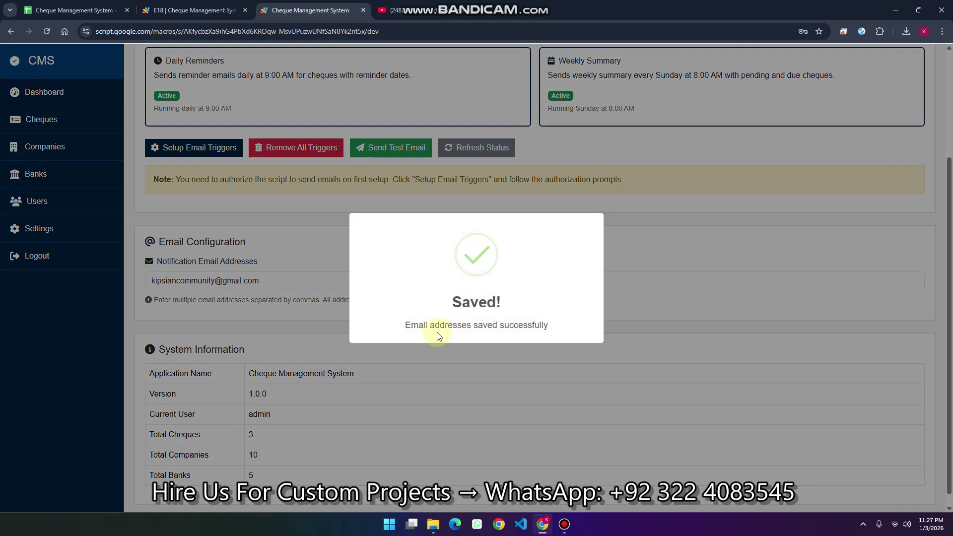
Send and confirm a test summary email, then load Gmail in a new tab
scroll(422, 307, up, 3)
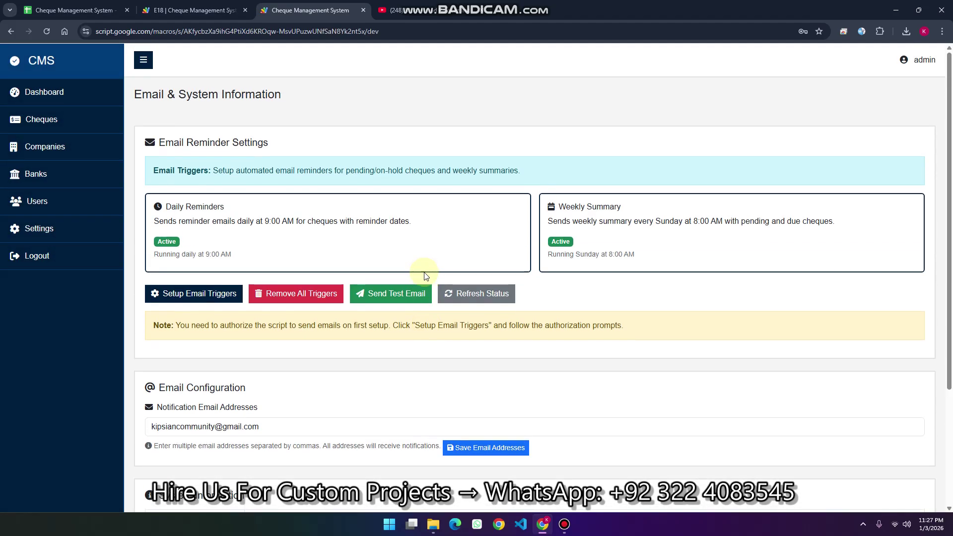
click(398, 293)
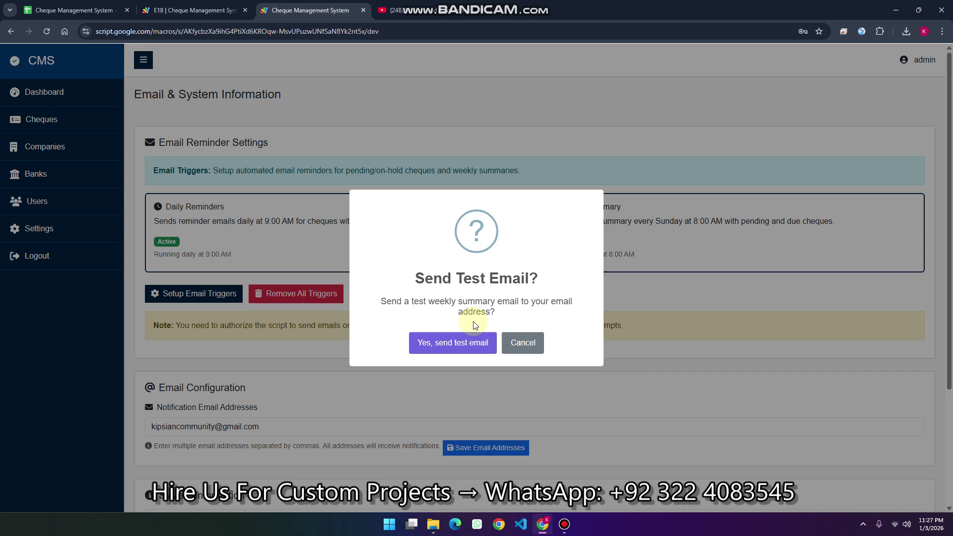
click(472, 342)
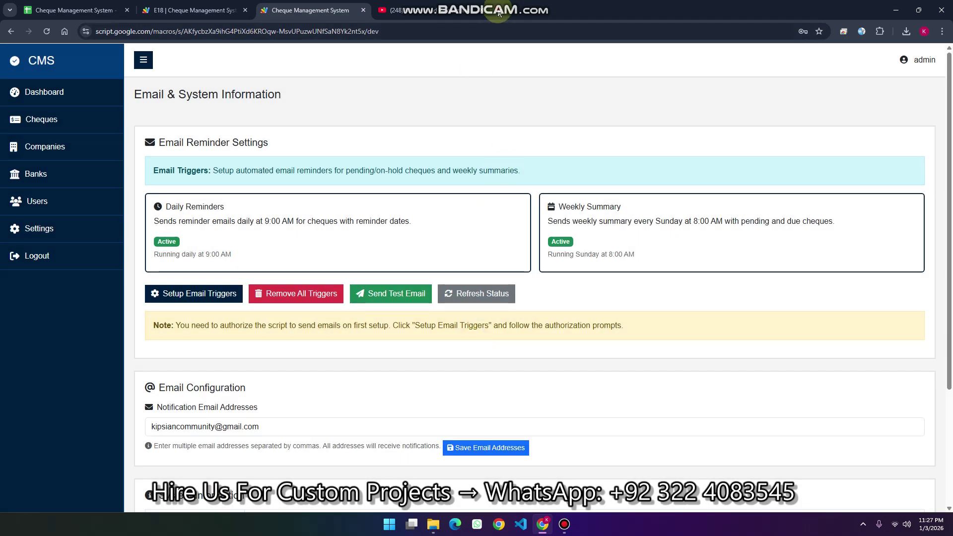
key(ctrl+t)
click(854, 78)
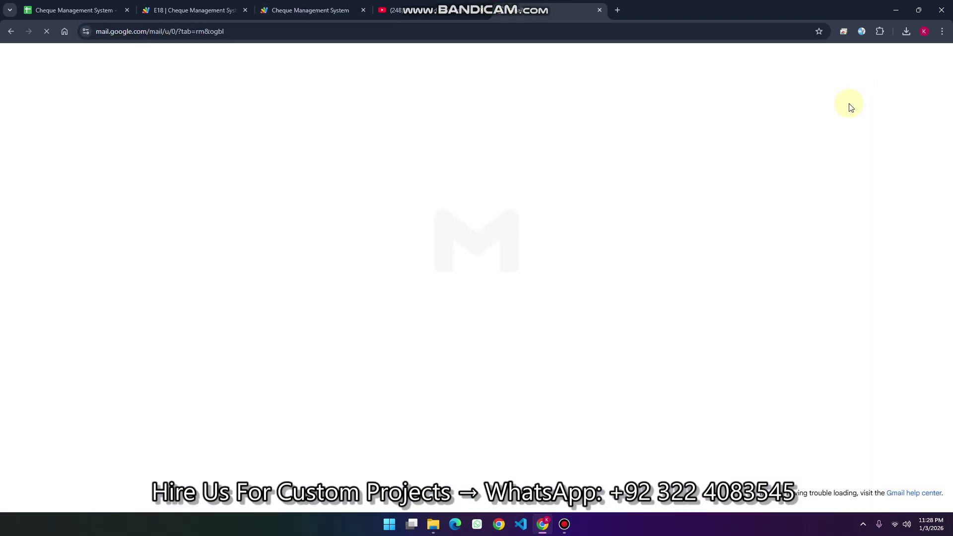
Read the Weekly Cheque Summary Report in Gmail's Sent folder, then return to the cheque app
click(266, 135)
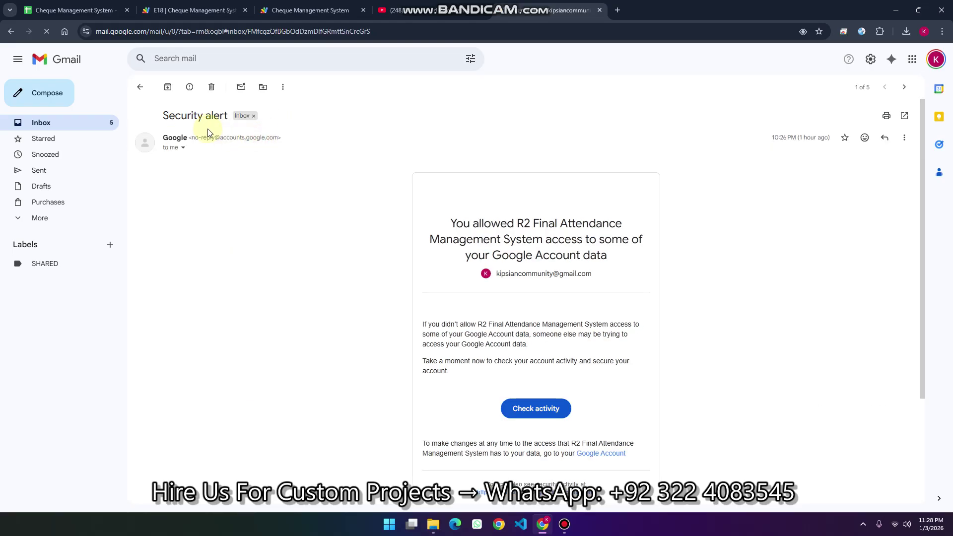
click(318, 10)
click(538, 10)
click(411, 11)
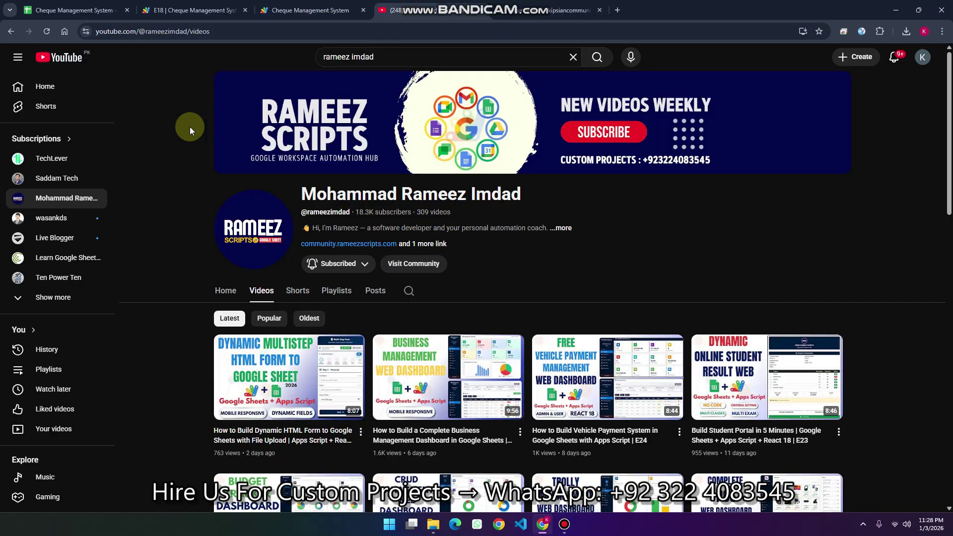
click(538, 10)
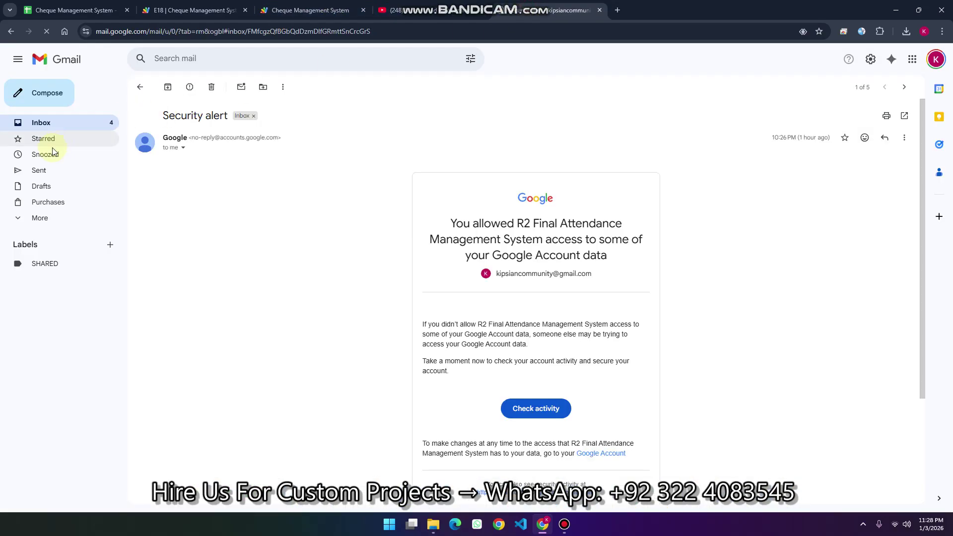
click(38, 174)
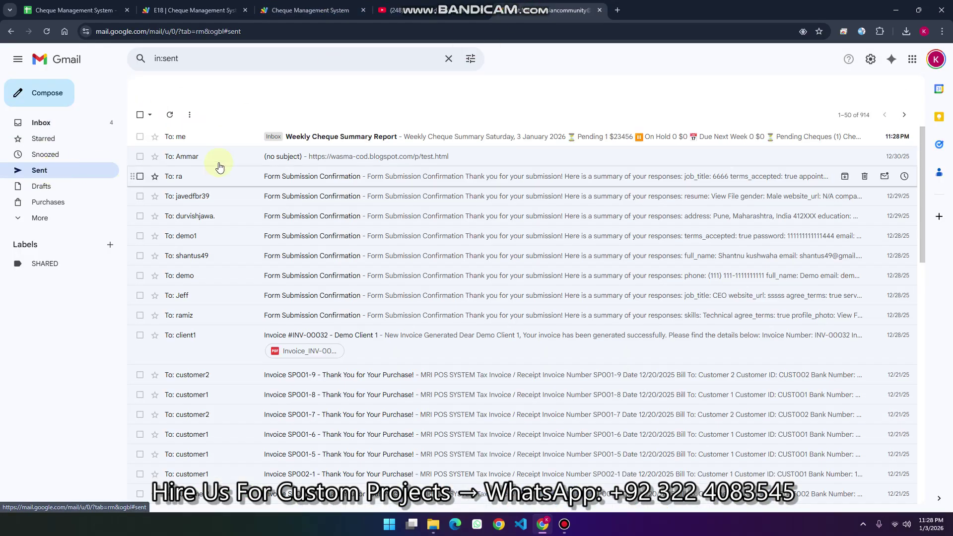
click(296, 141)
scroll(486, 239, down, 5)
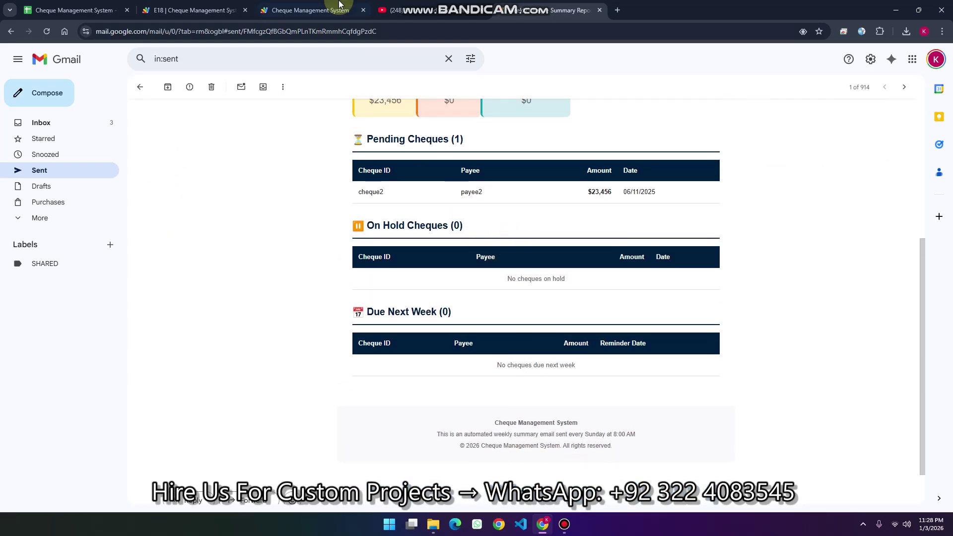
click(325, 9)
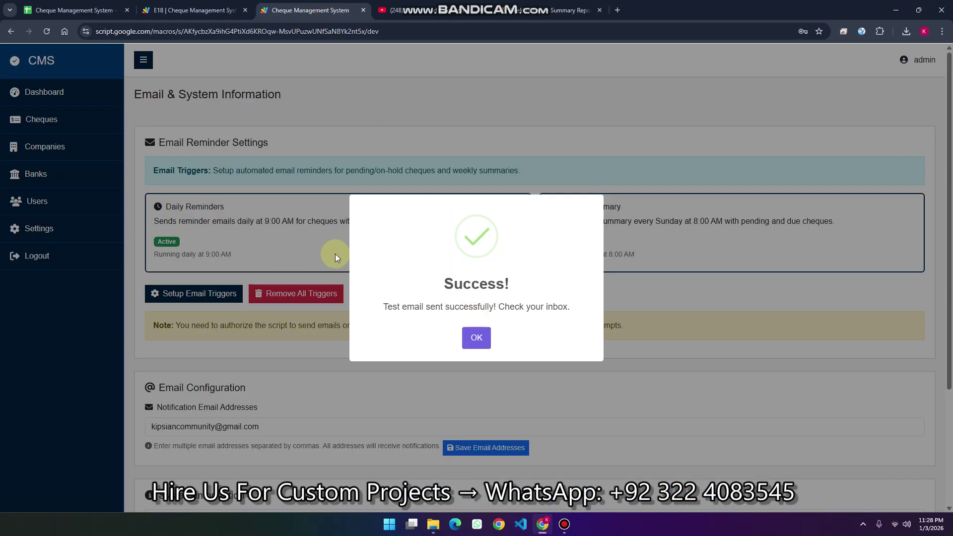
Dismiss the test-email success message so both reminder triggers show as Active
click(475, 337)
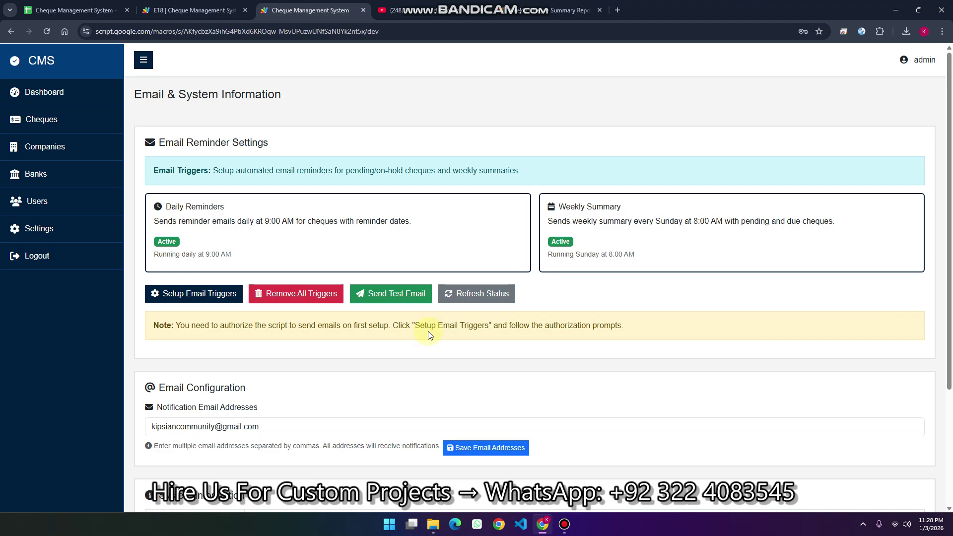
mouse_move(427, 4)
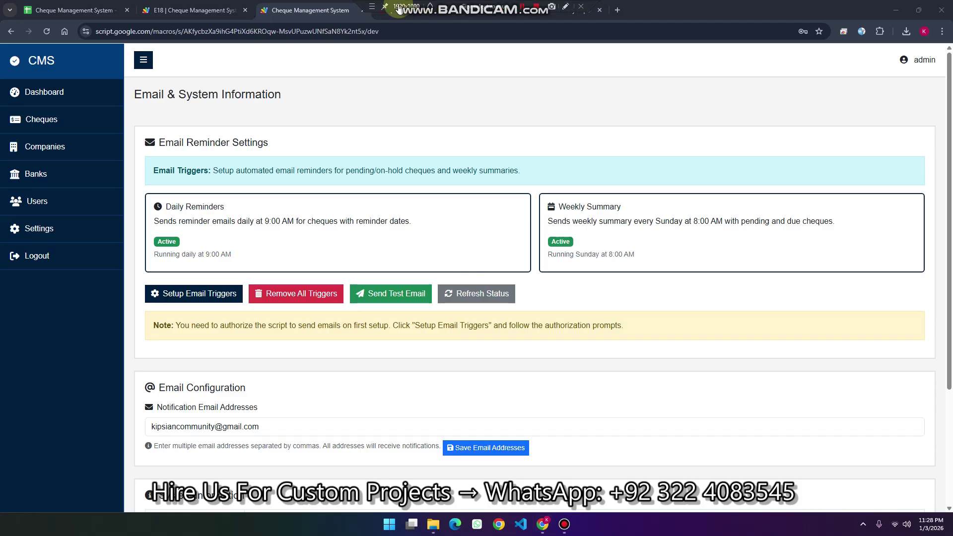
Copy the Cheque Management System spreadsheet's address and load it in another tab
click(382, 32)
click(76, 5)
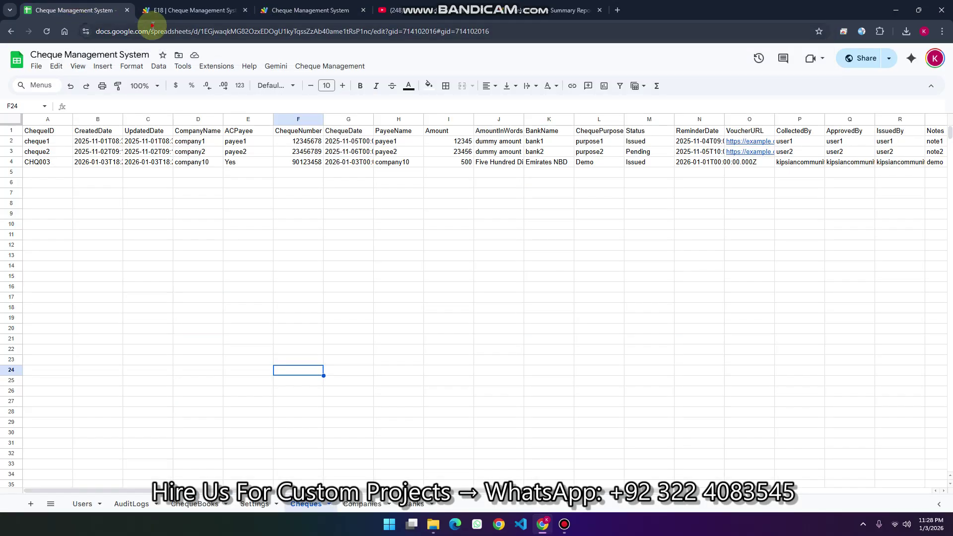
click(148, 31)
key(ctrl+c)
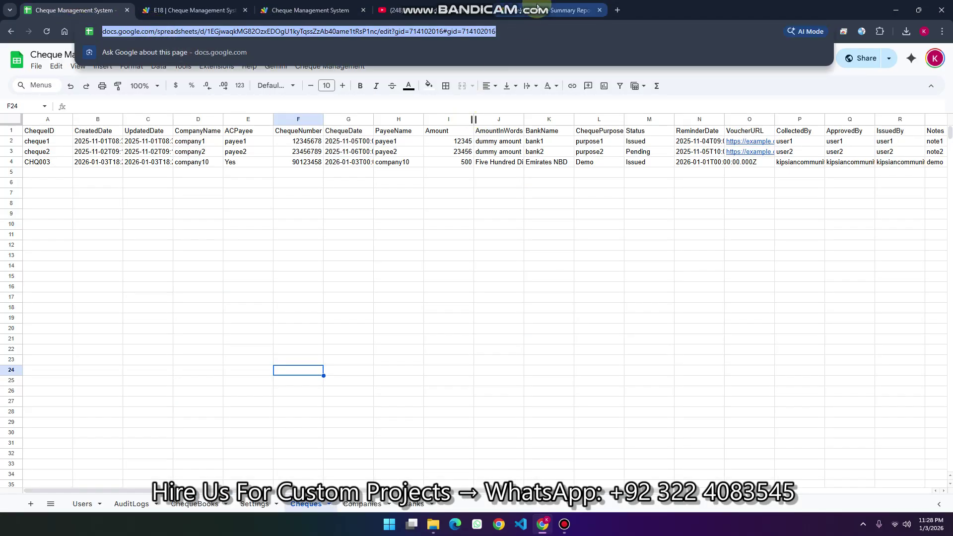
click(521, 10)
click(519, 24)
key(ctrl+v)
key(Return)
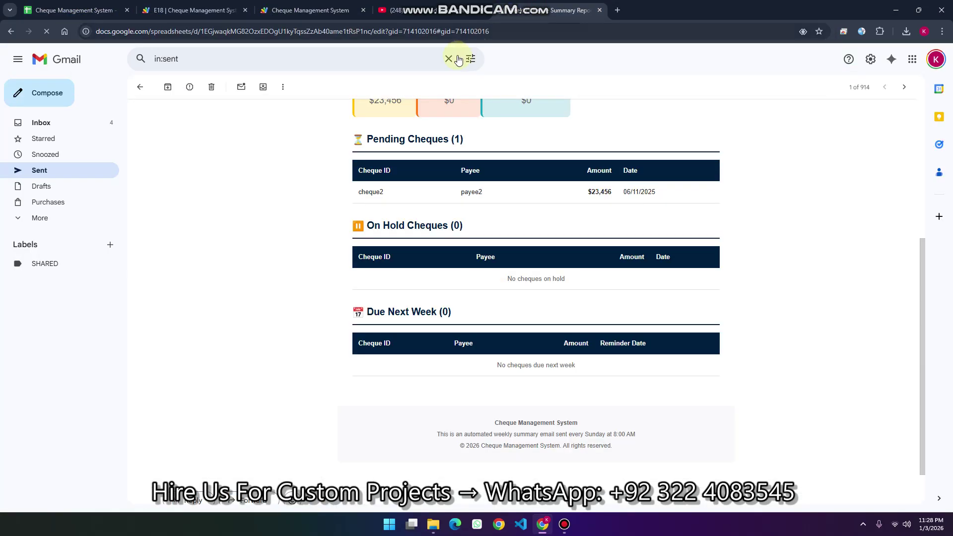
Replace the address ending with /copy and confirm Make a copy
double_click(380, 31)
shift+click(492, 30)
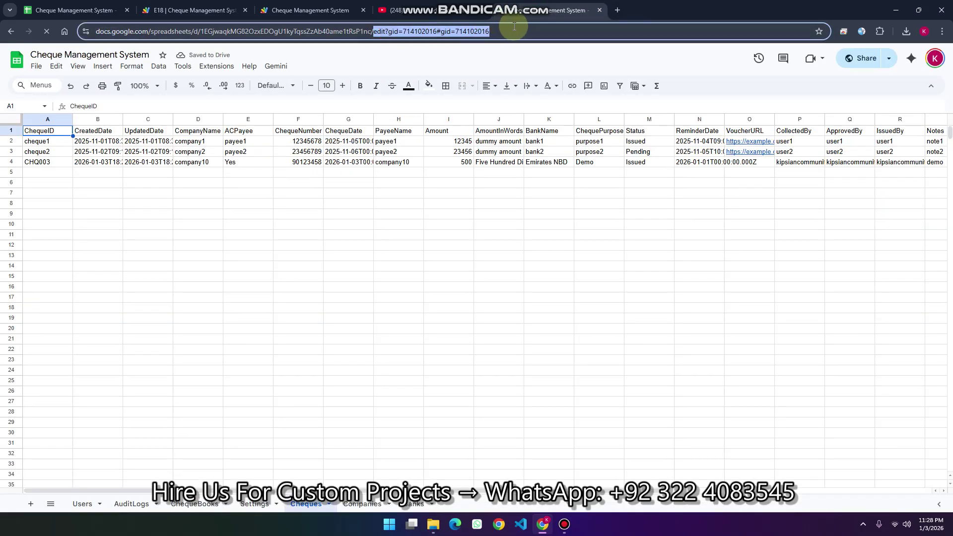
text(copy)
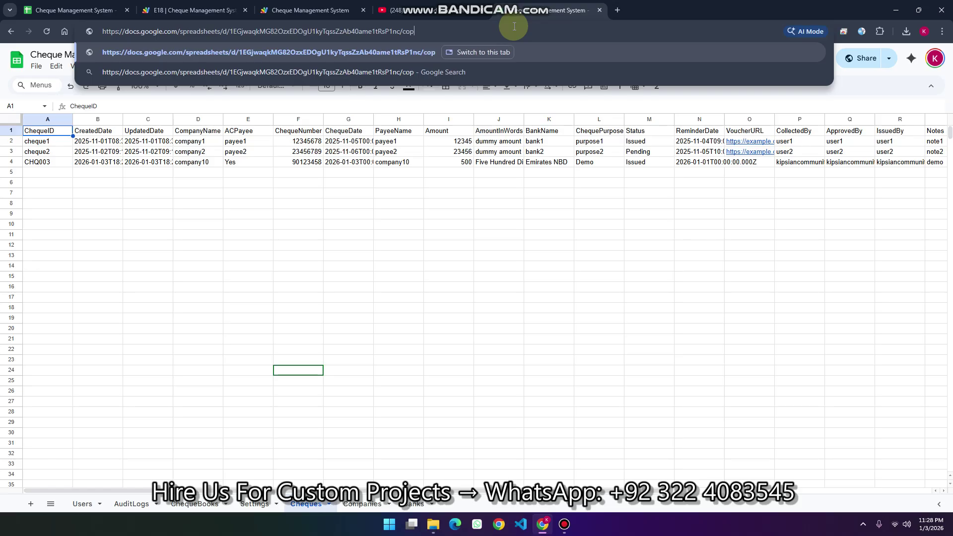
key(Return)
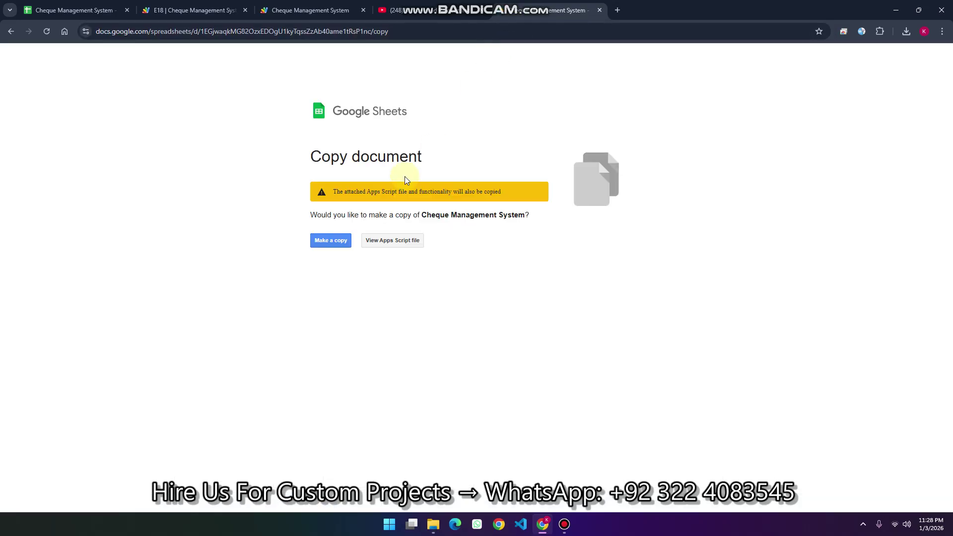
click(332, 241)
click(331, 243)
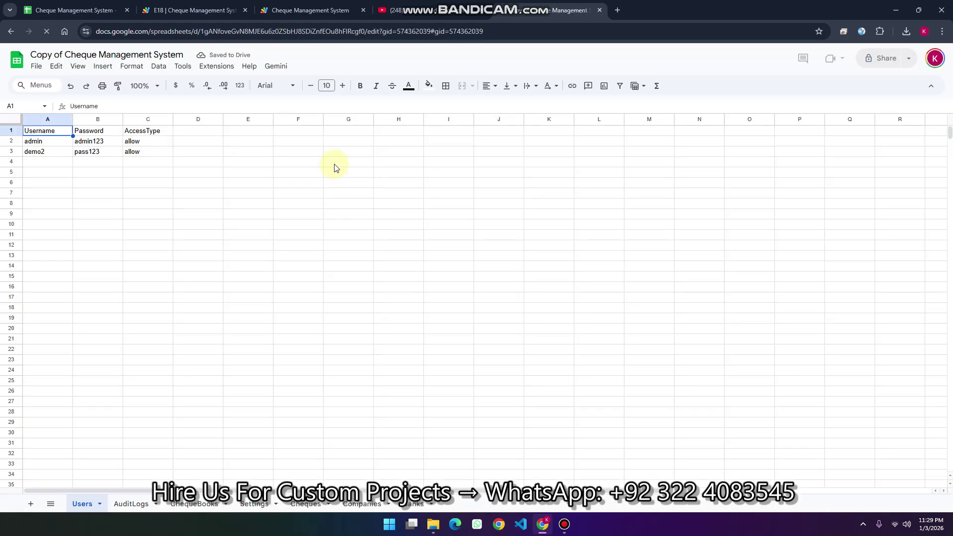
Launch the copied spreadsheet's Apps Script project from the Extensions menu
click(216, 70)
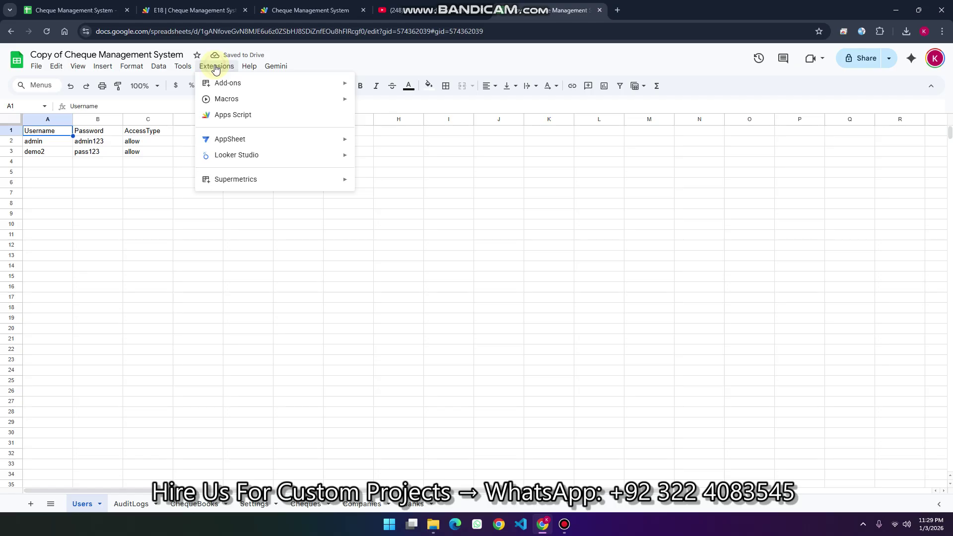
click(235, 110)
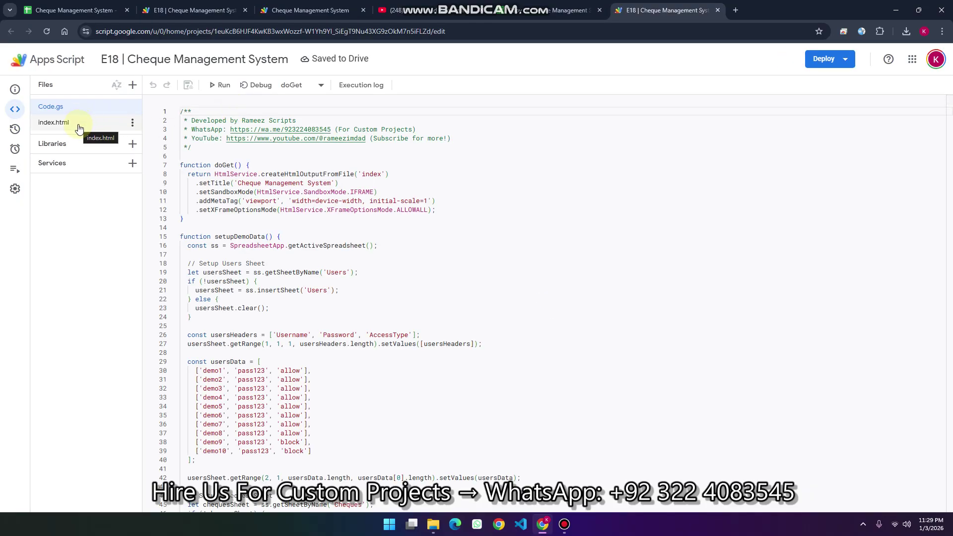
Deploy the copied project as a new web app with access set to Anyone
click(829, 66)
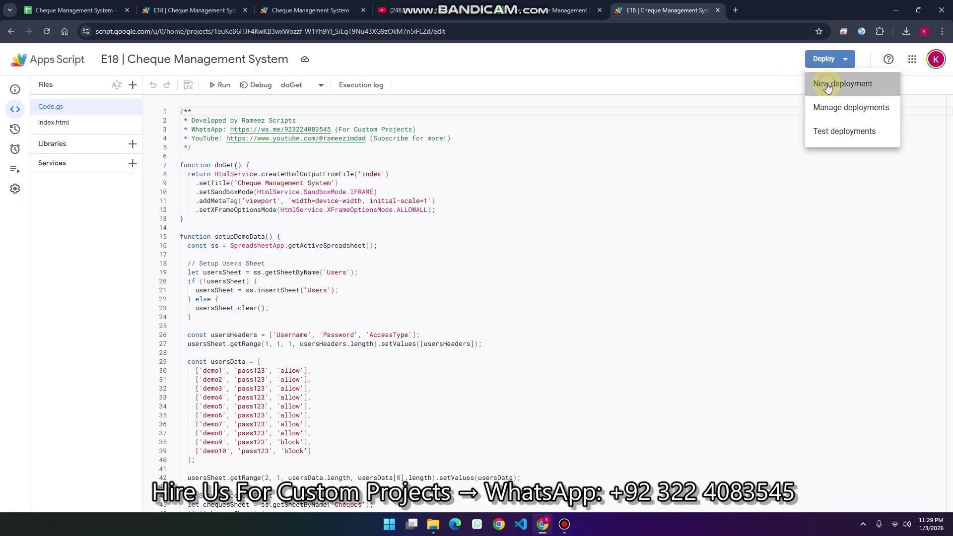
click(827, 85)
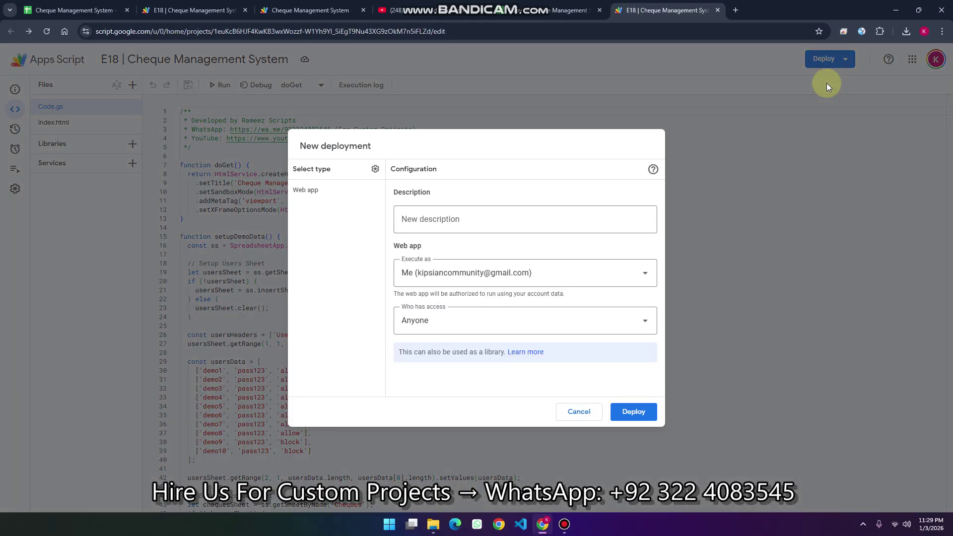
click(481, 317)
click(633, 412)
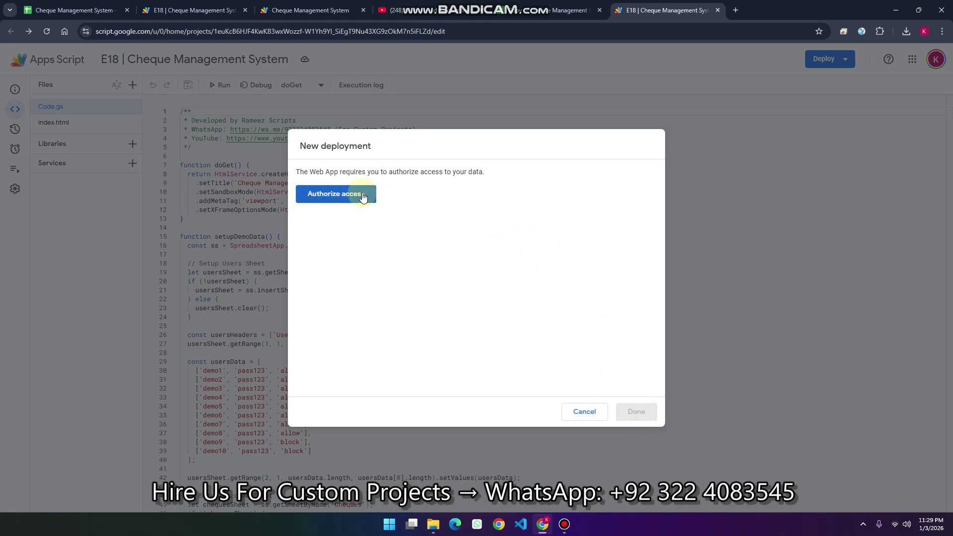
Authorize the account, proceed past the unverified-app warning, and allow all requested permissions
click(365, 193)
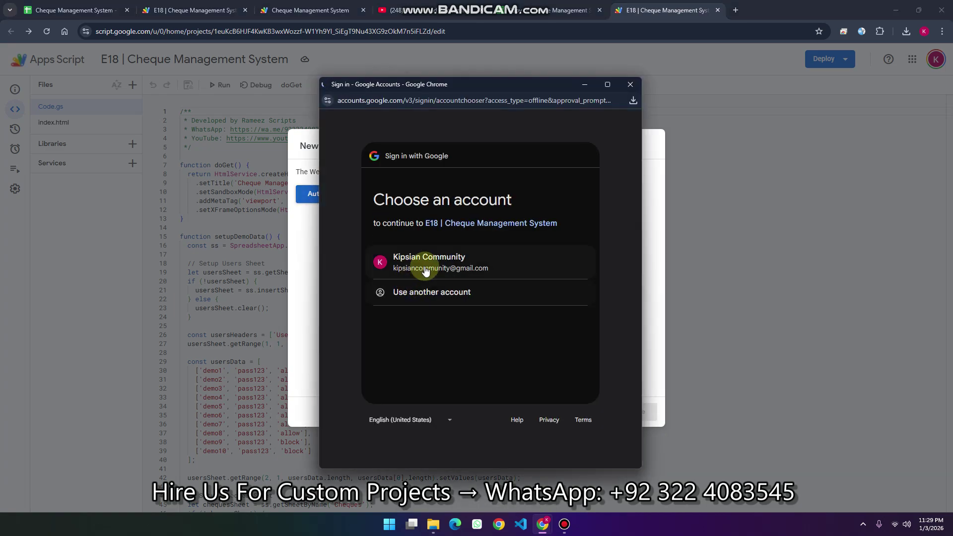
click(424, 267)
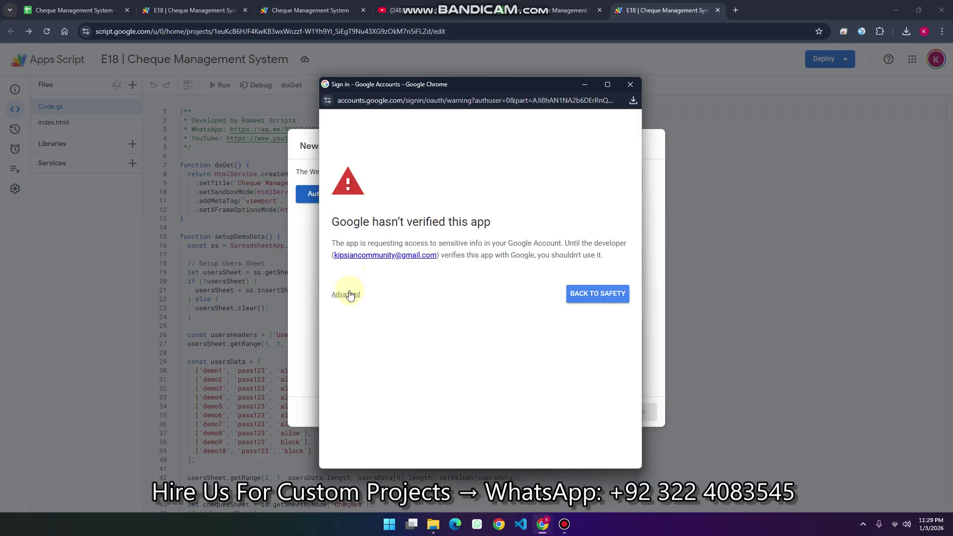
click(350, 294)
click(367, 367)
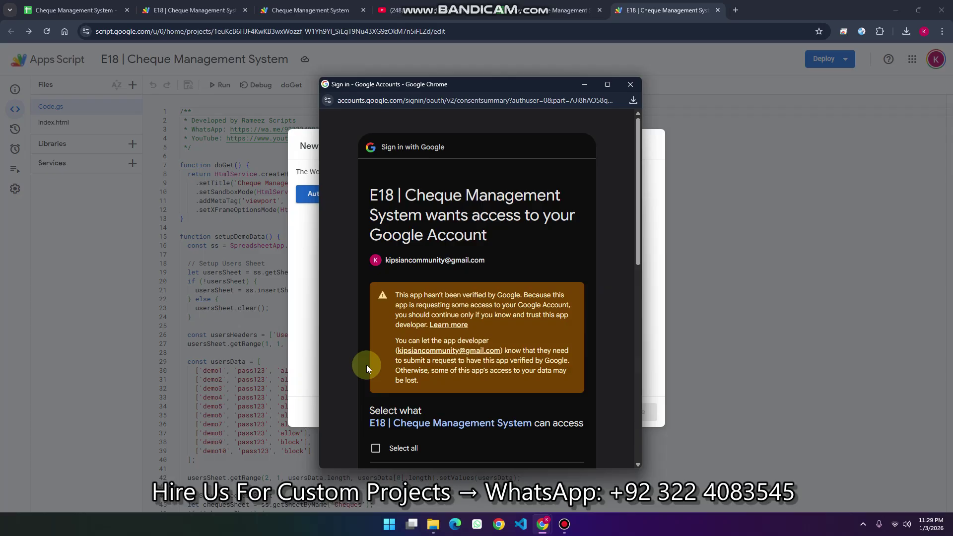
scroll(368, 365, down, 3)
click(375, 347)
scroll(453, 319, down, 6)
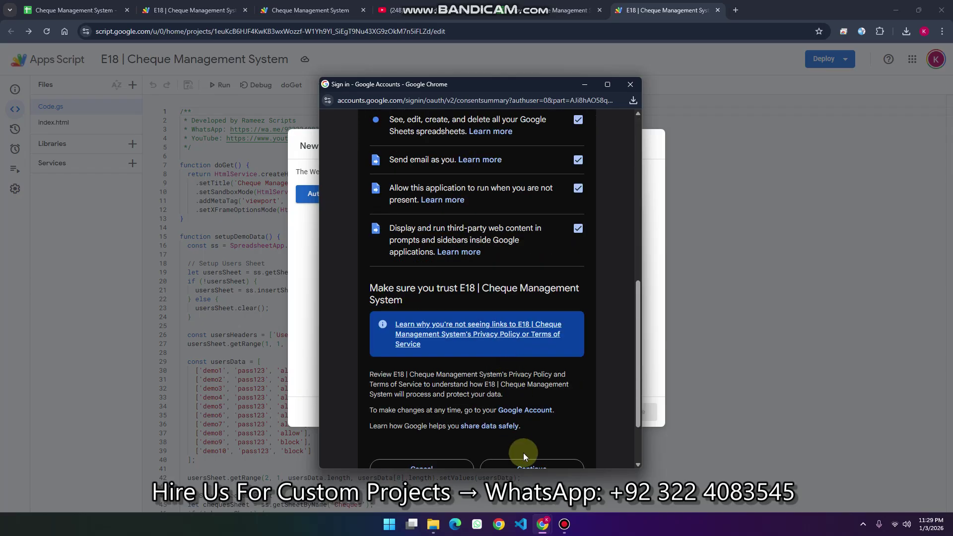
scroll(523, 452, down, 2)
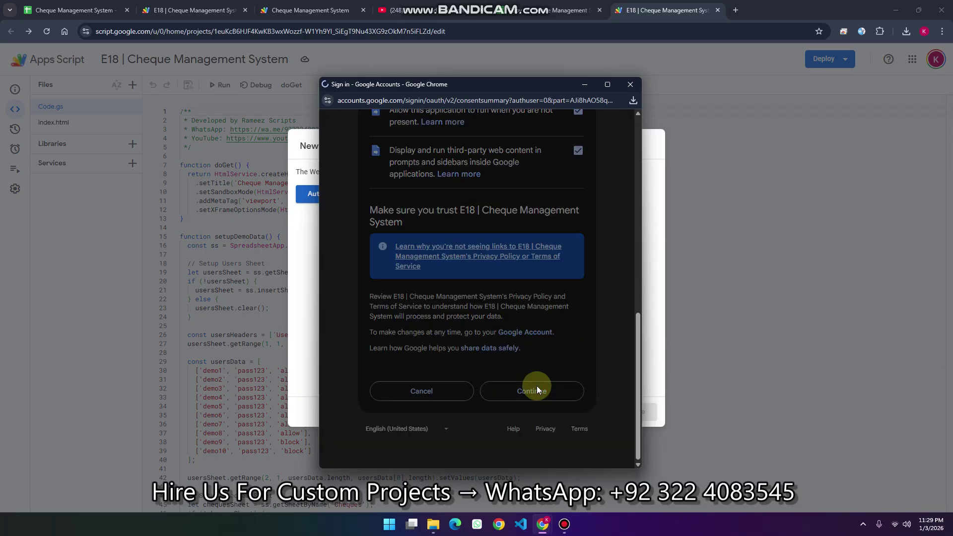
click(537, 390)
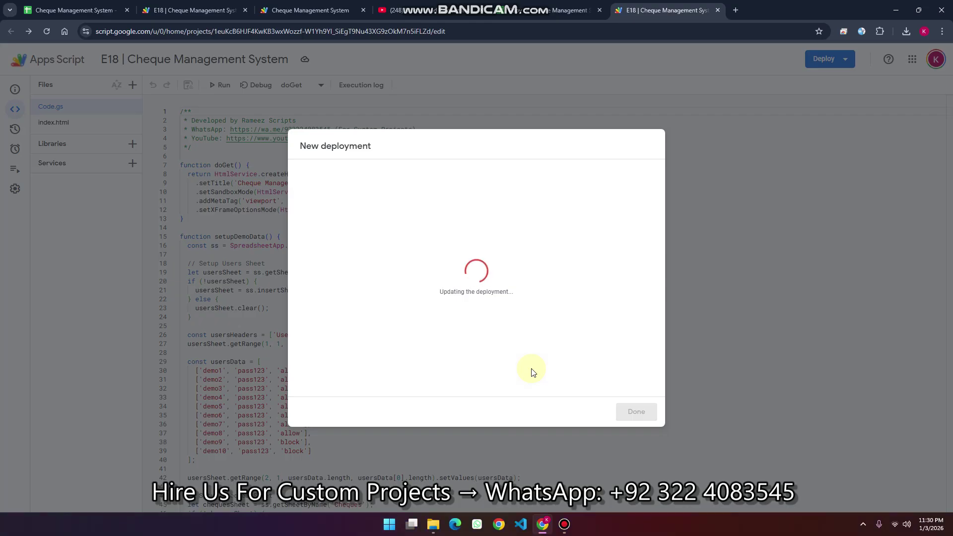
Overwrite demo2's password in cell B3 with the copied value, then return to the web app sign-in page
click(494, 306)
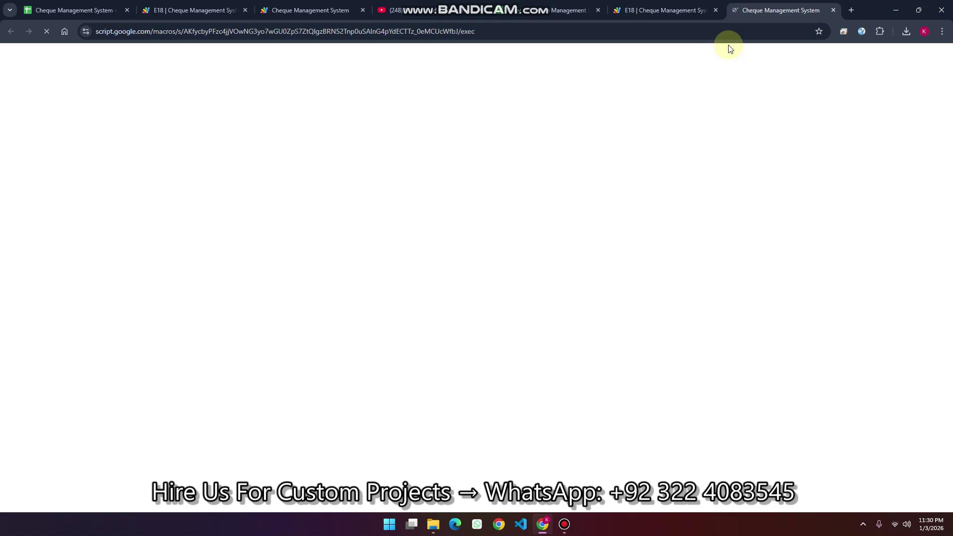
click(546, 10)
click(54, 155)
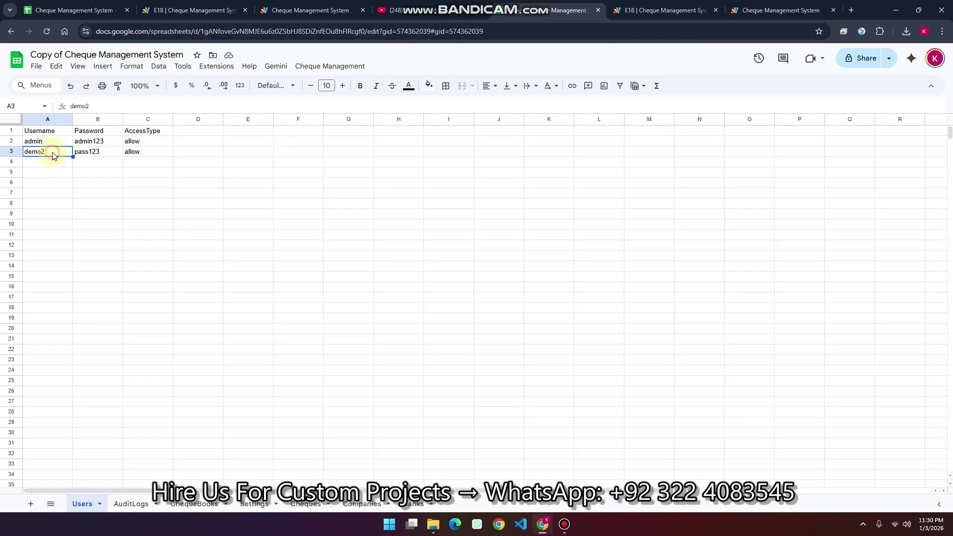
click(102, 154)
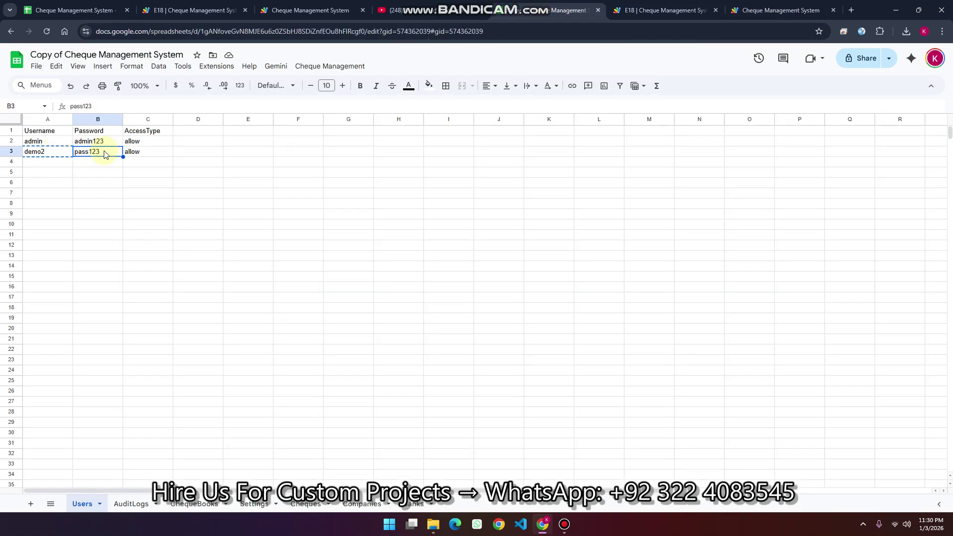
key(ctrl+v)
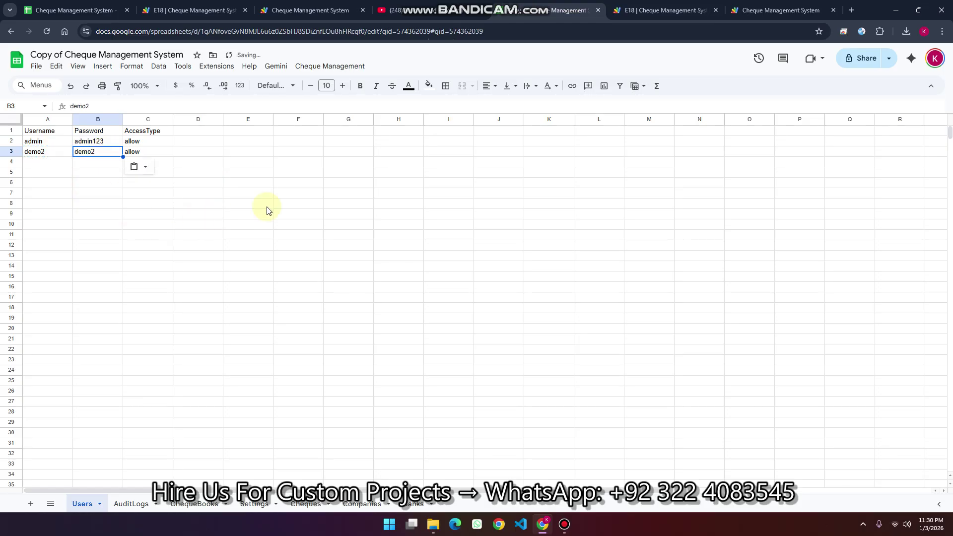
click(774, 9)
click(638, 263)
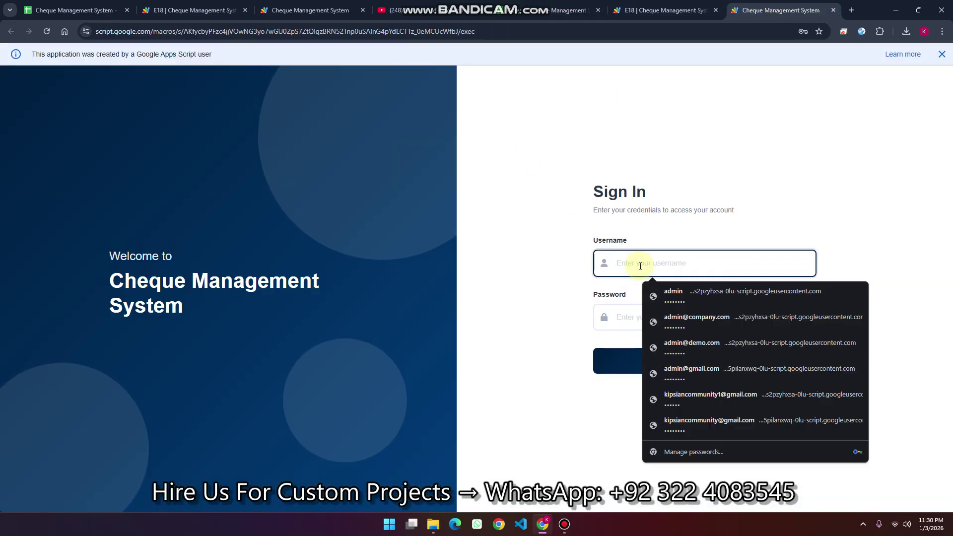
Sign in to the web app as demo2 using its pasted username and password
key(ctrl+v)
click(639, 315)
key(ctrl+v)
click(655, 358)
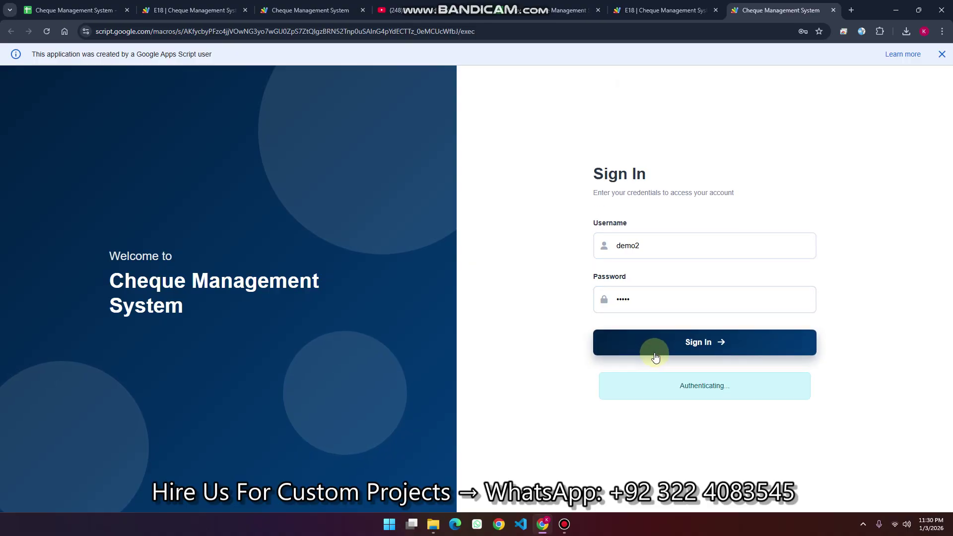